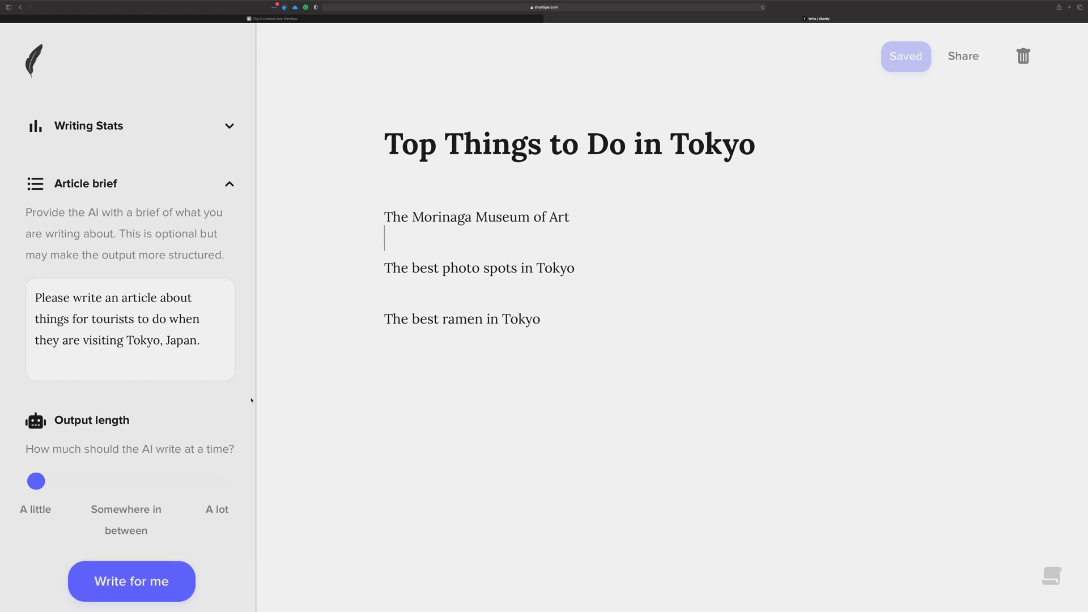
Step: Put the caret on the empty line under Morinaga and show the /rewrite, /shorten, /expand cheatsheet
{"action": "left_click_drag", "start_coordinate": [188, 369], "coordinate": [126, 278]}
{"action": "left_click_drag", "start_coordinate": [385, 137], "coordinate": [704, 137]}
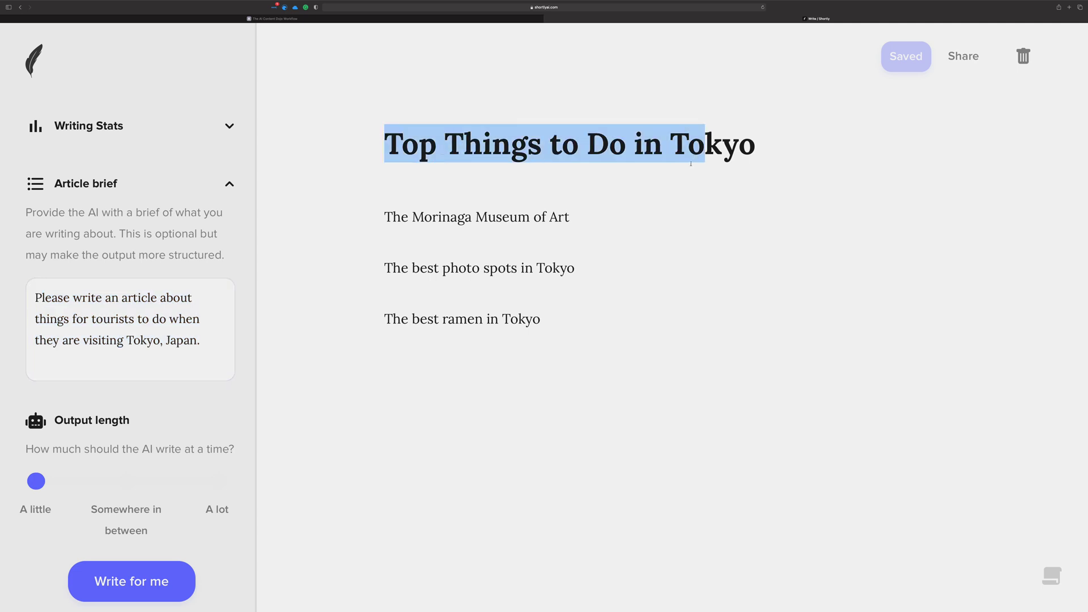
{"action": "left_click", "coordinate": [595, 267]}
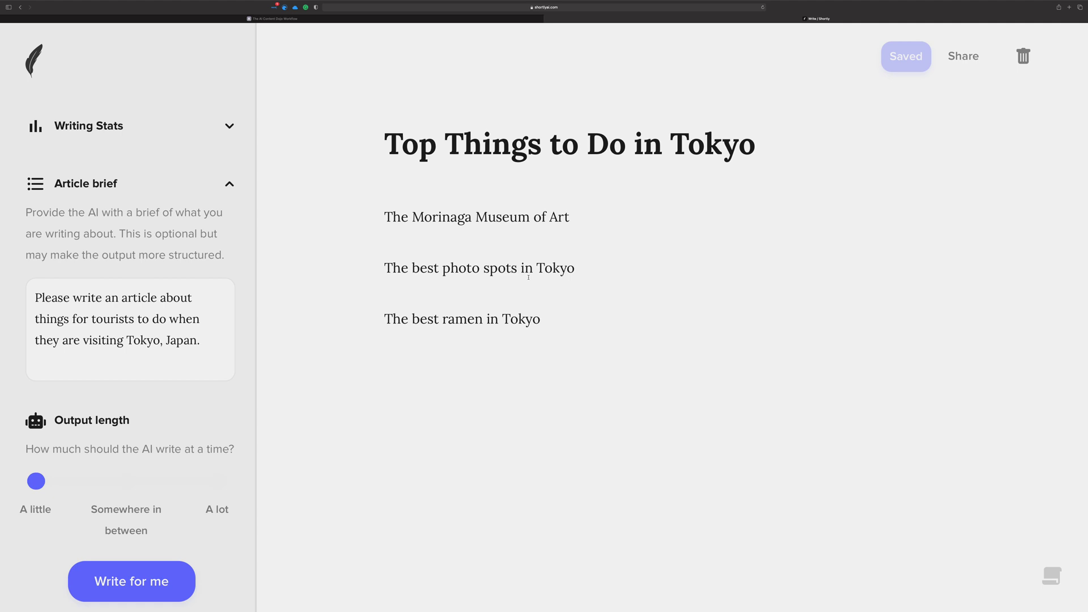
{"action": "left_click", "coordinate": [577, 269]}
{"action": "left_click_drag", "start_coordinate": [577, 268], "coordinate": [366, 190]}
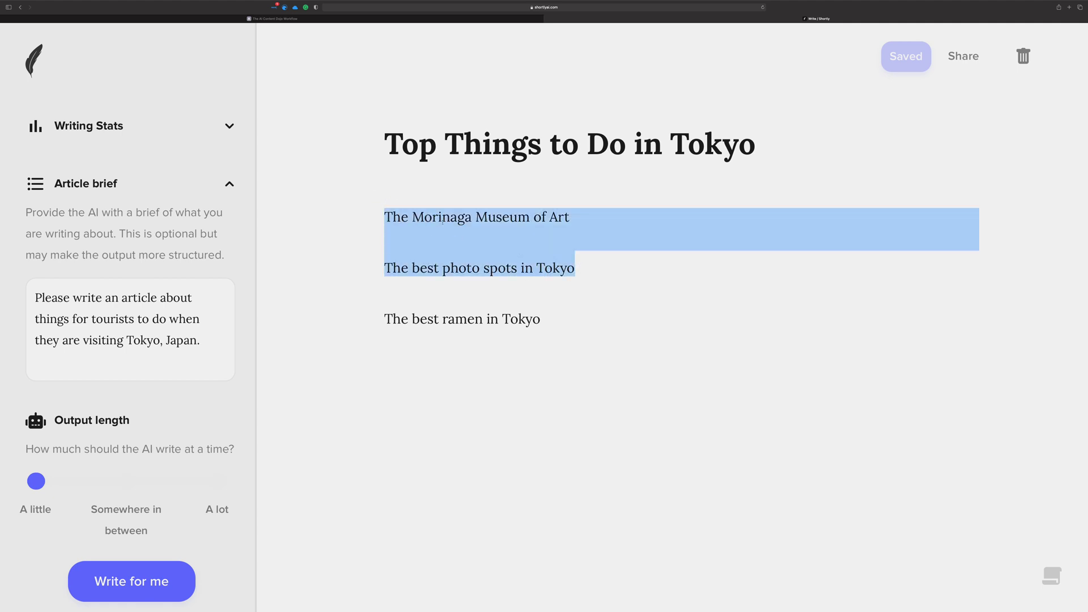
{"action": "left_click", "coordinate": [523, 240]}
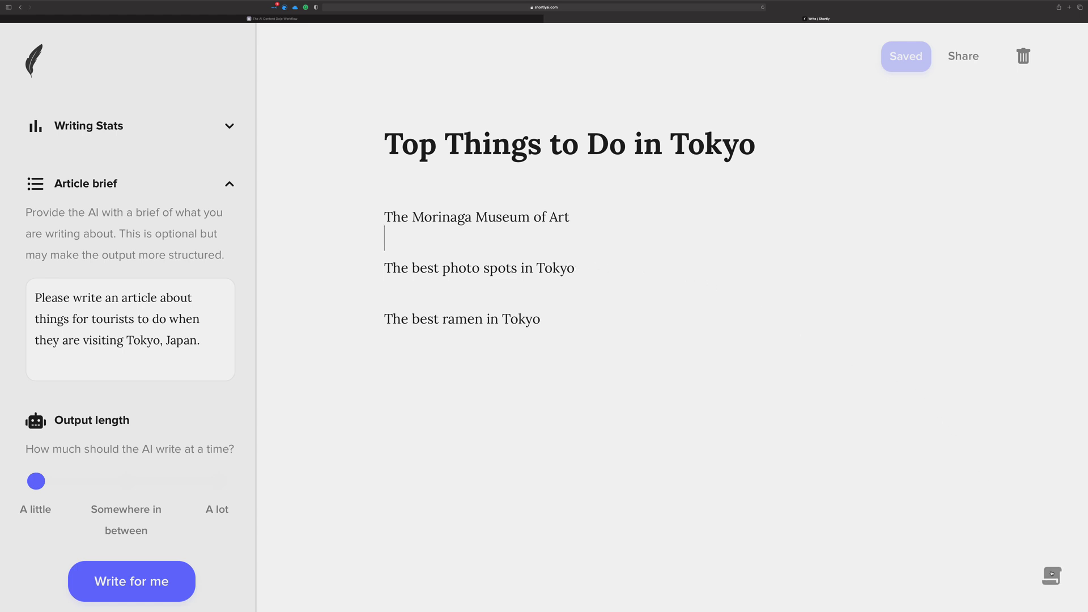
{"action": "left_click", "coordinate": [1051, 575]}
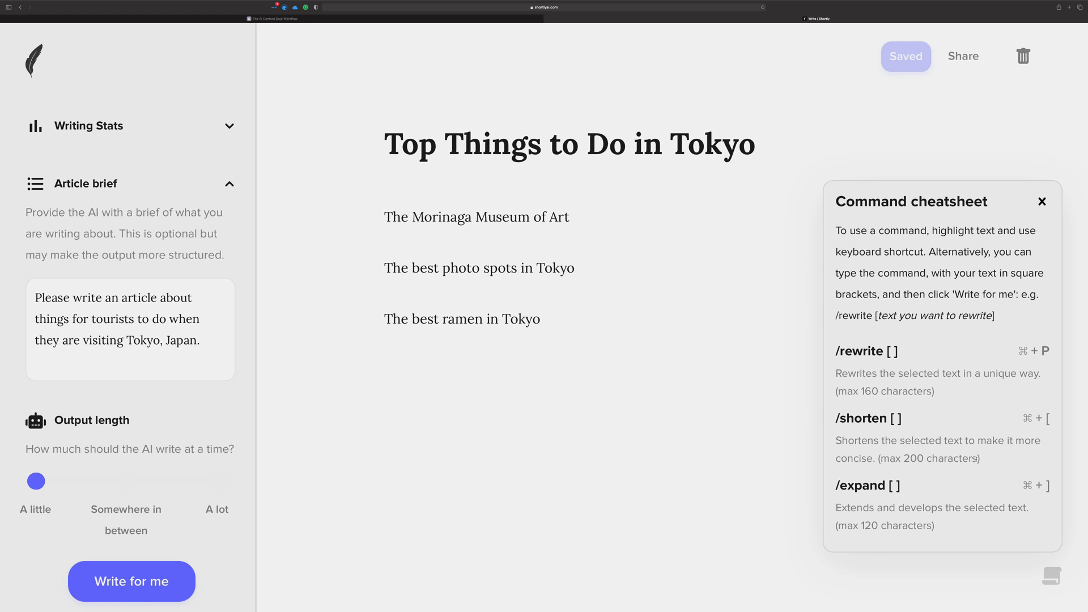
Step: Highlight the shorten command's 'max 200 characters' limit, then close the cheatsheet panel
{"action": "left_click_drag", "start_coordinate": [977, 458], "coordinate": [883, 458]}
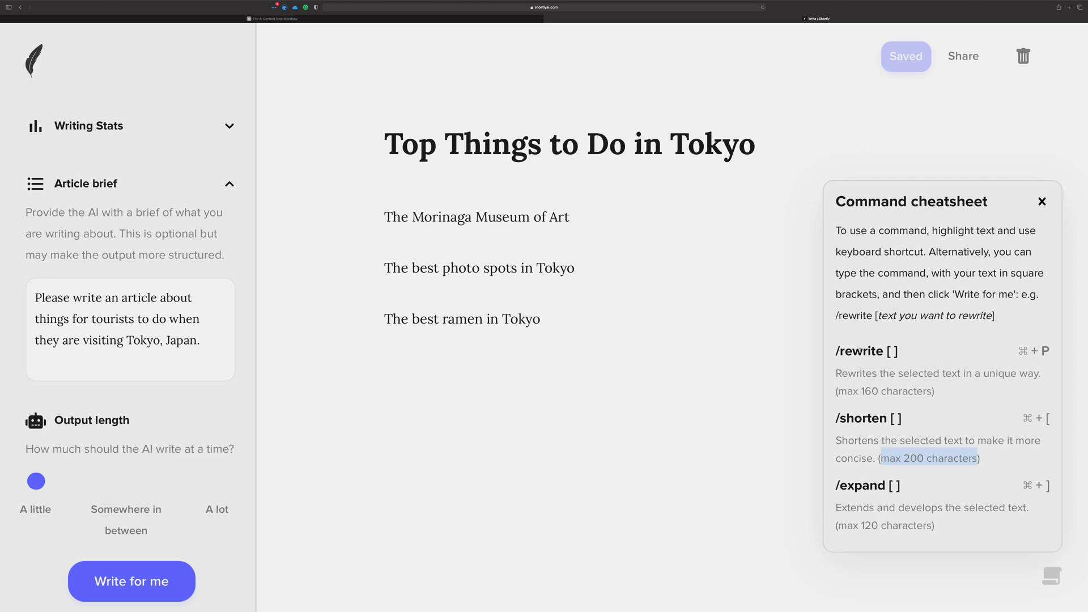
{"action": "left_click", "coordinate": [1042, 201]}
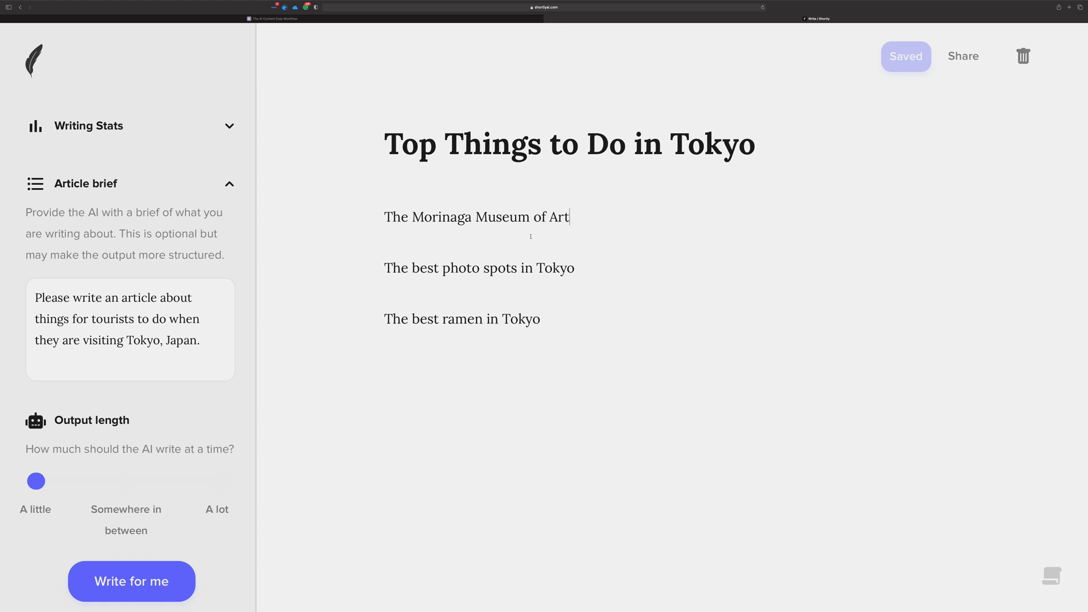
{"action": "key", "text": "super+Return"}
{"action": "left_click_drag", "start_coordinate": [141, 356], "coordinate": [37, 287]}
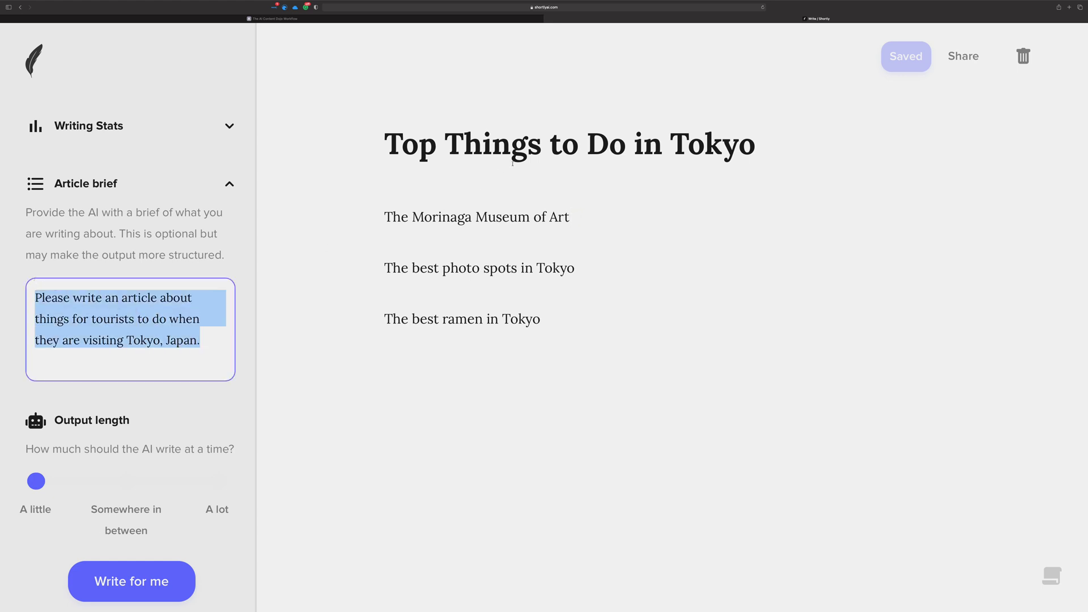
{"action": "left_click_drag", "start_coordinate": [512, 163], "coordinate": [748, 149]}
{"action": "left_click_drag", "start_coordinate": [640, 215], "coordinate": [307, 209]}
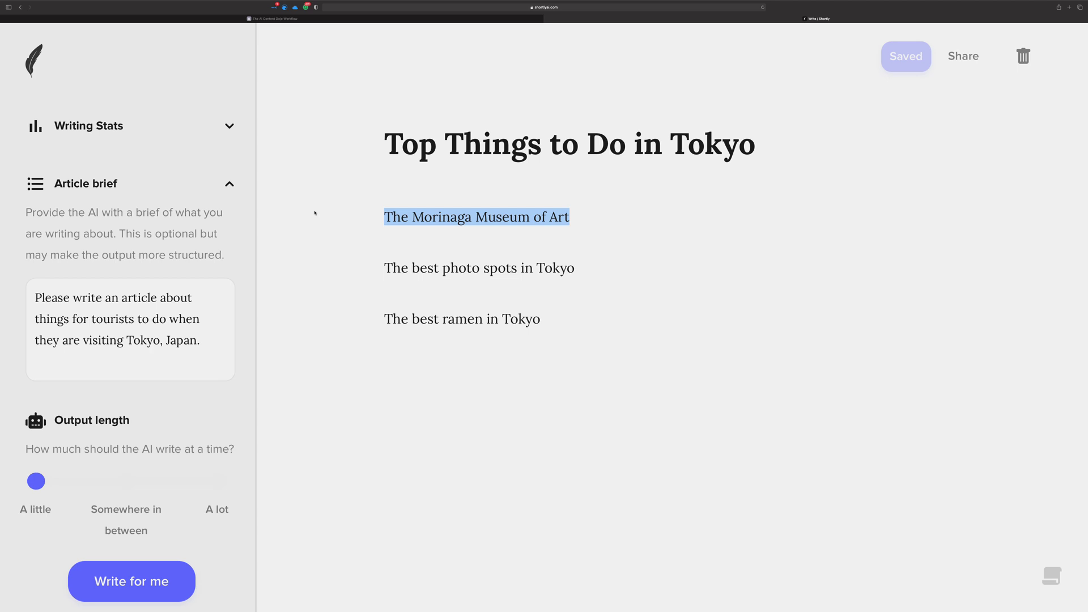
{"action": "left_click", "coordinate": [581, 215]}
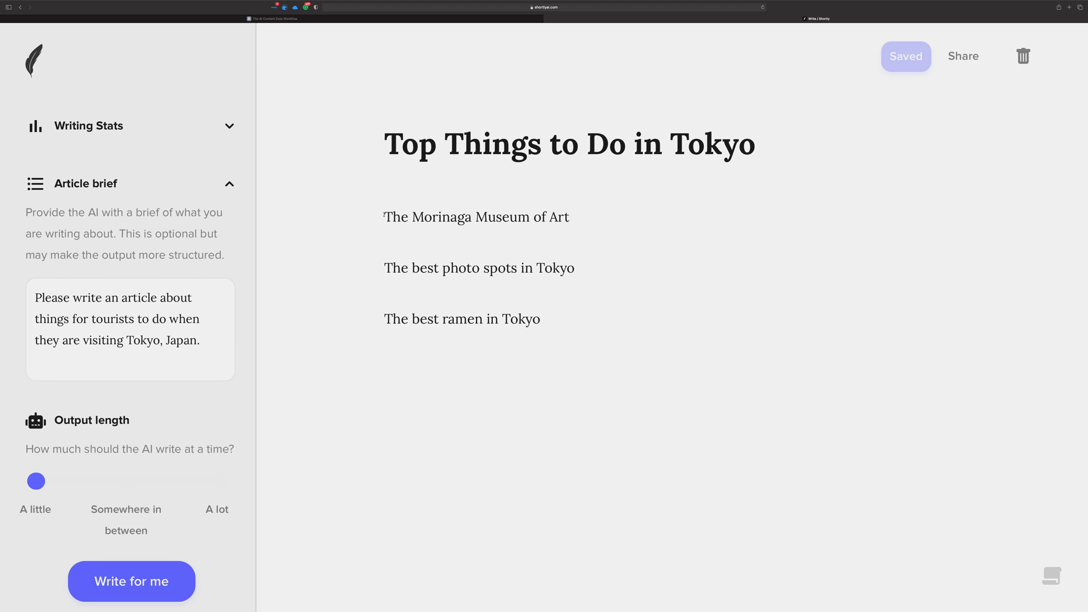
{"action": "left_click", "coordinate": [383, 215]}
{"action": "left_click_drag", "start_coordinate": [383, 216], "coordinate": [592, 211]}
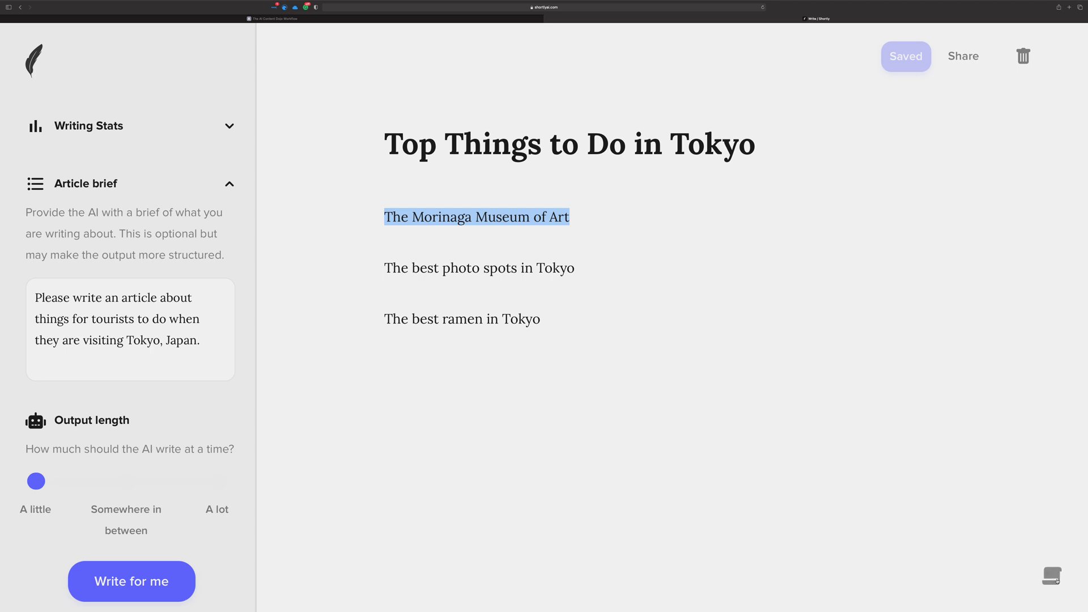
{"action": "left_click", "coordinate": [1051, 576]}
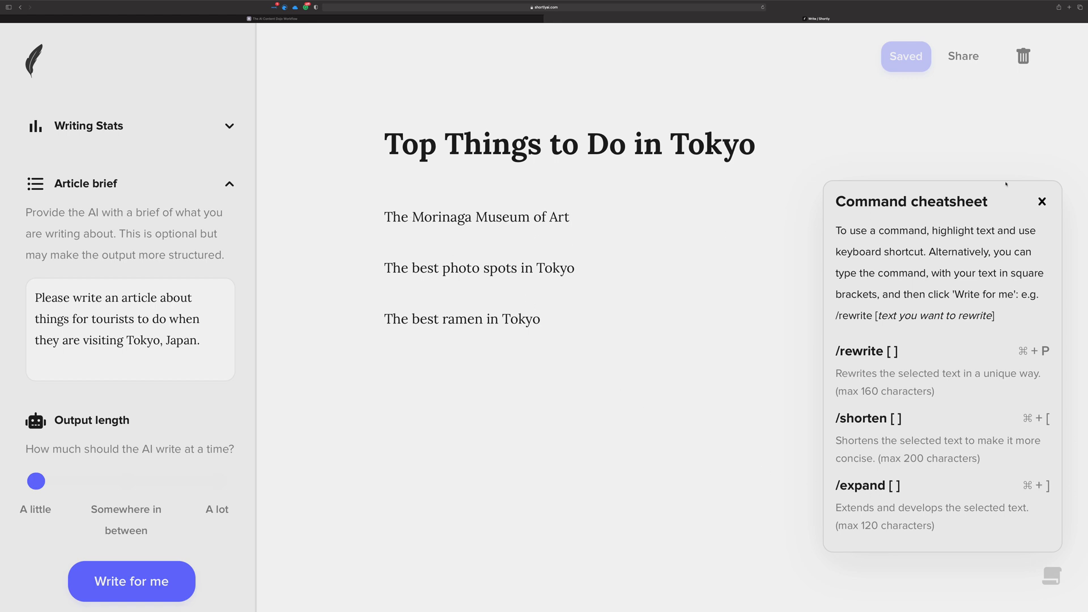
{"action": "left_click", "coordinate": [1042, 201]}
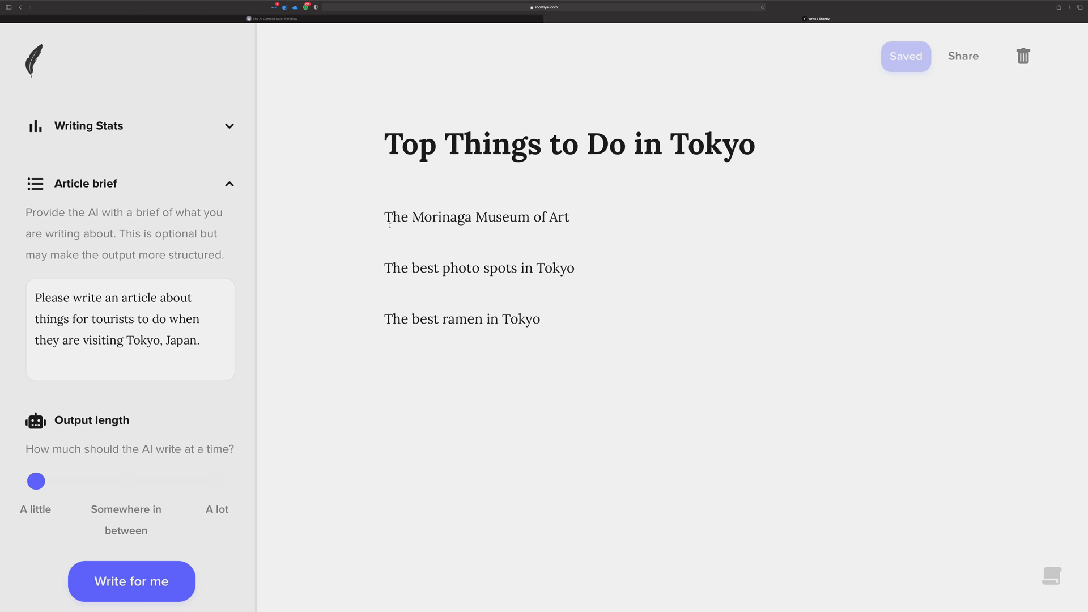
{"action": "left_click_drag", "start_coordinate": [380, 218], "coordinate": [581, 212]}
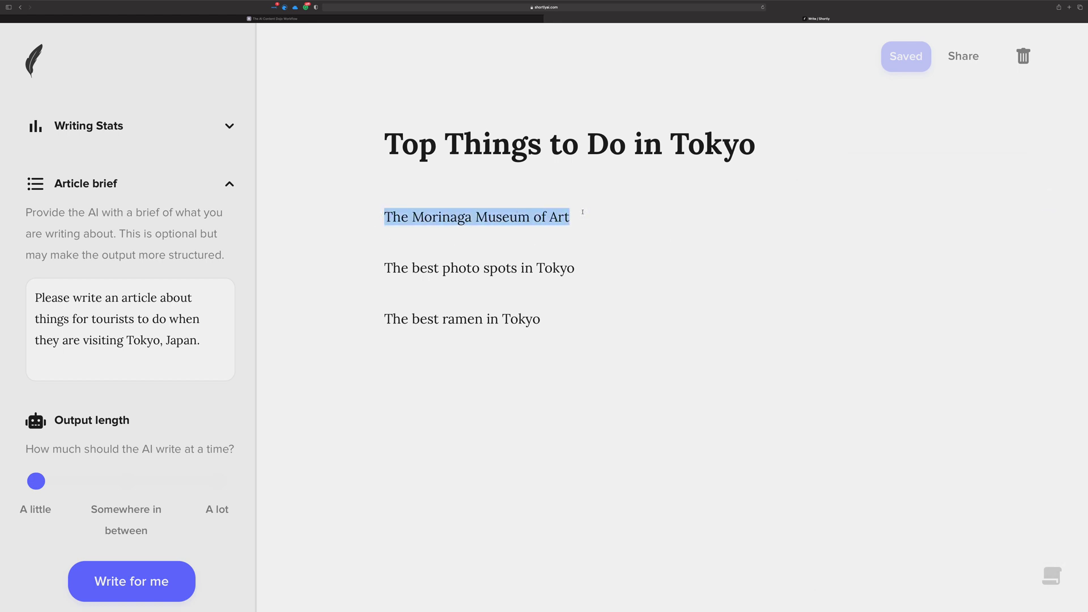
Step: Expand the Morinaga Museum of Art line into a paragraph, then have the AI add a Tokyo introduction
{"action": "key", "text": "super+shift+e"}
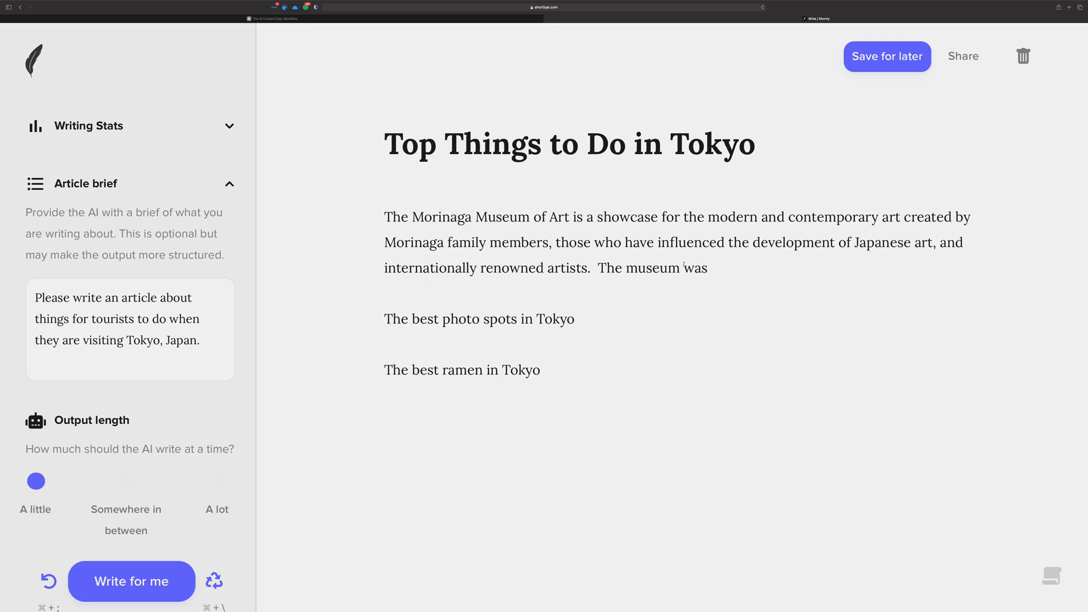
{"action": "left_click_drag", "start_coordinate": [708, 267], "coordinate": [596, 263]}
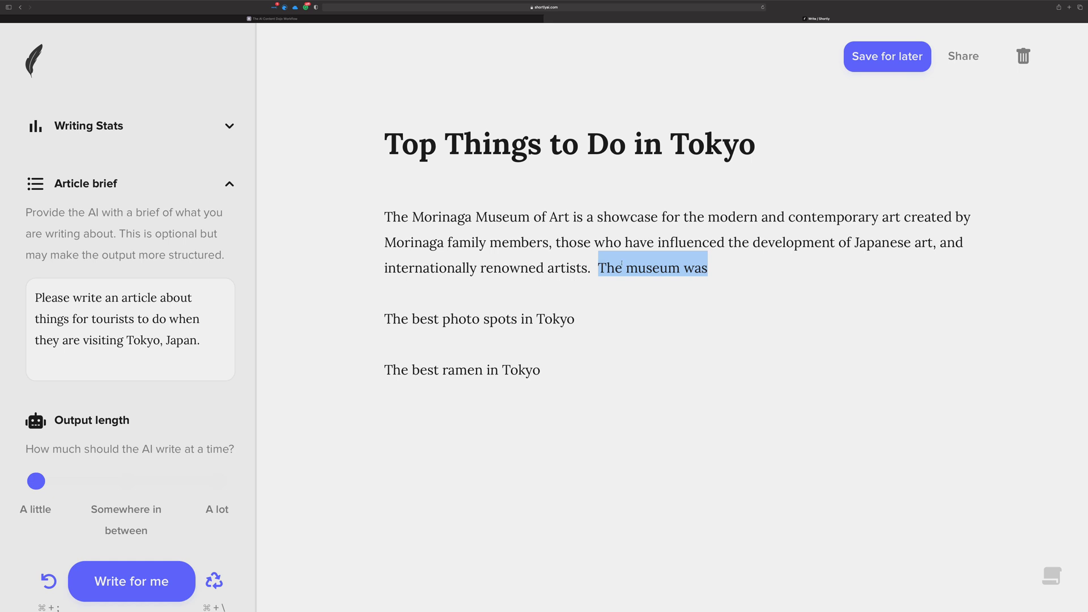
{"action": "left_click", "coordinate": [726, 267]}
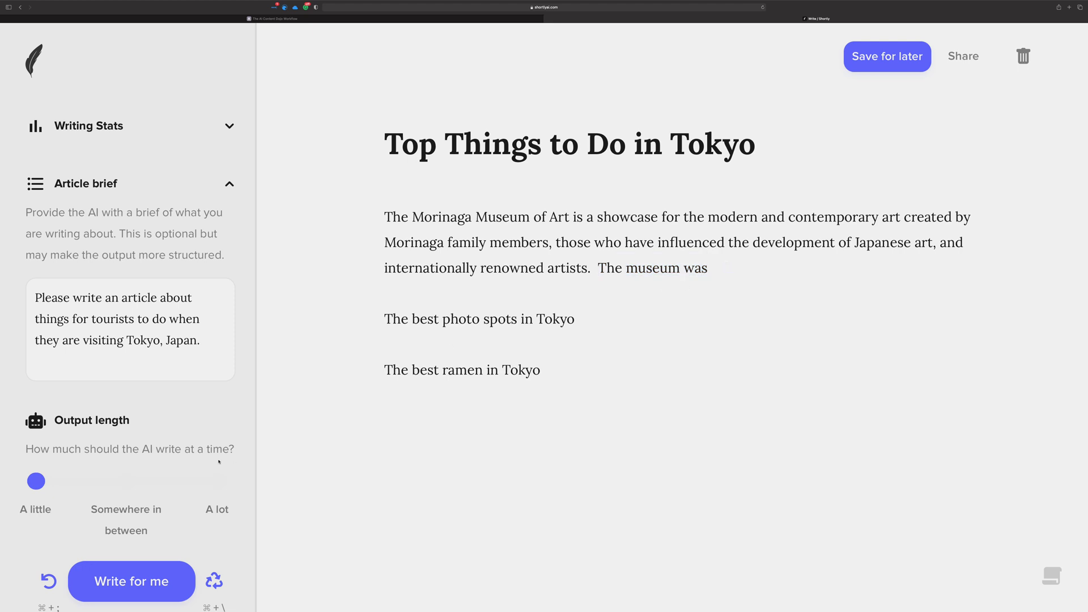
{"action": "left_click_drag", "start_coordinate": [709, 268], "coordinate": [331, 191]}
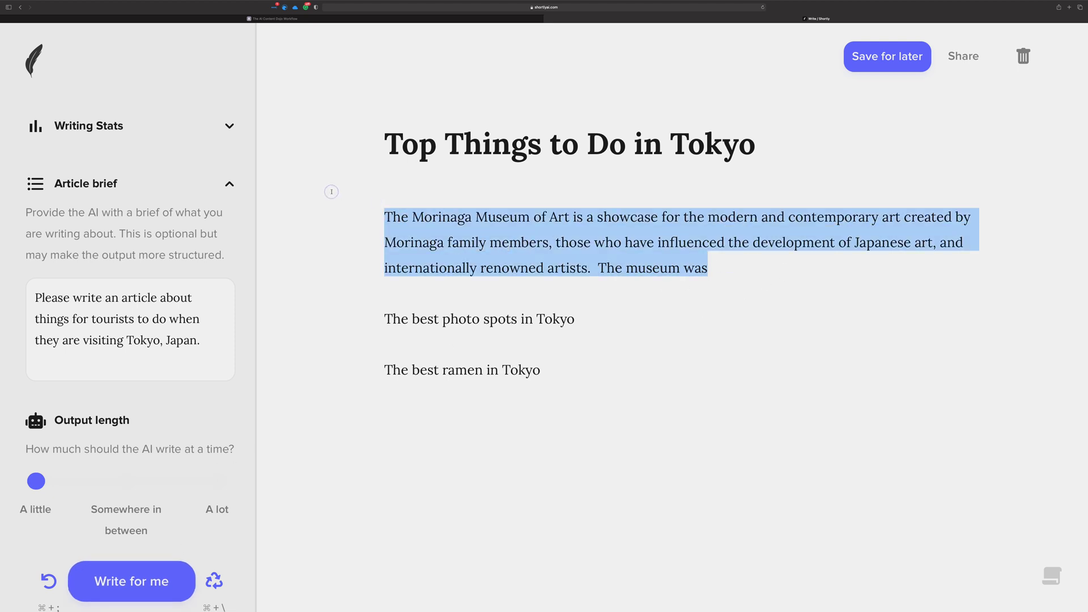
{"action": "left_click", "coordinate": [141, 573]}
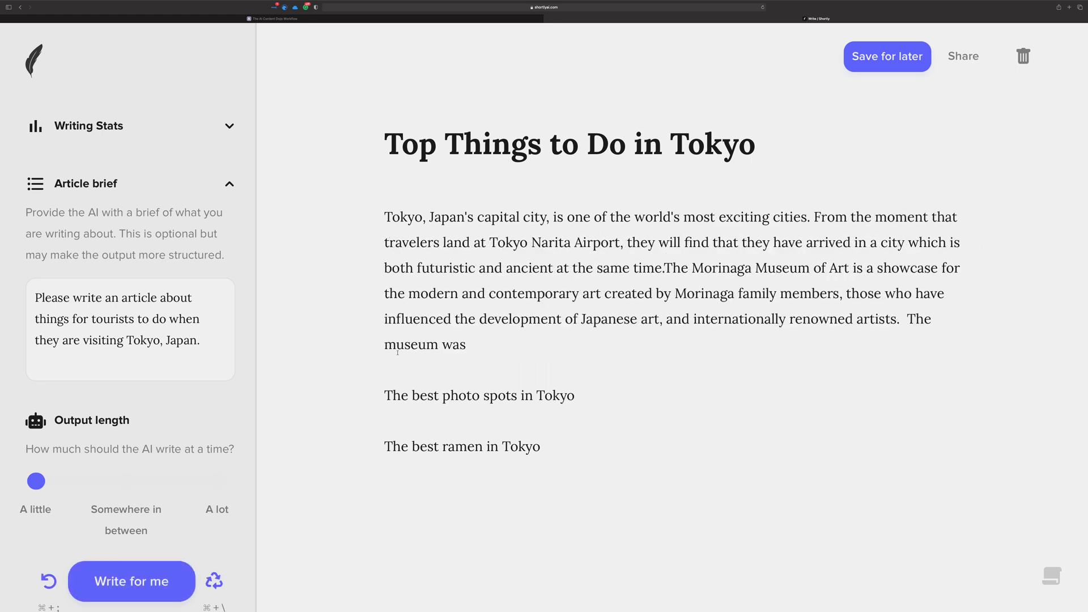
Step: Undo the Tokyo introduction and regenerate an AI continuation about the museum's 1990 opening and collection
{"action": "left_click", "coordinate": [49, 581]}
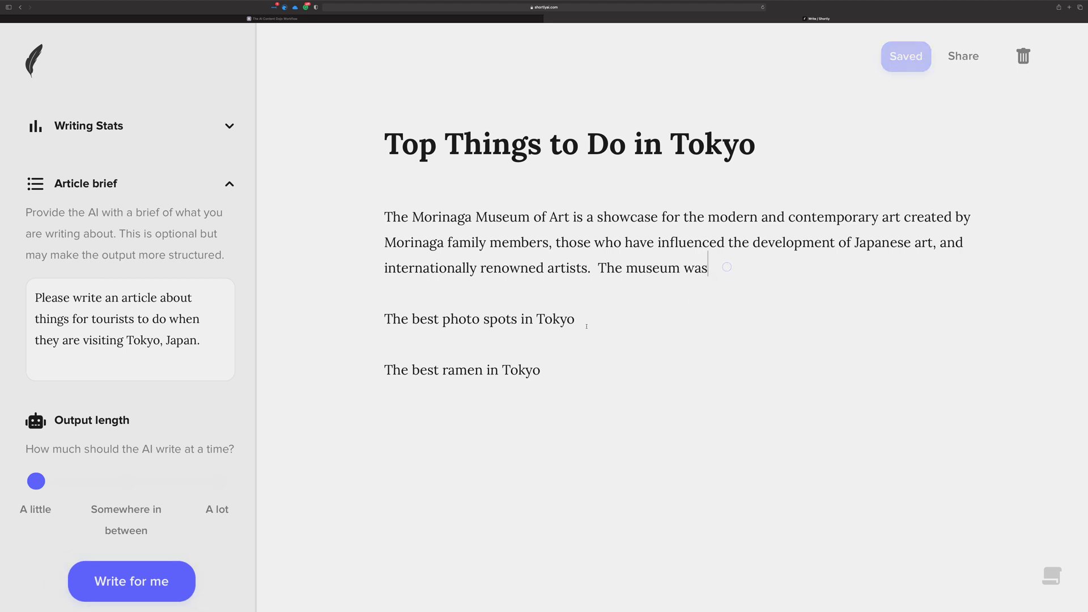
{"action": "left_click", "coordinate": [131, 581]}
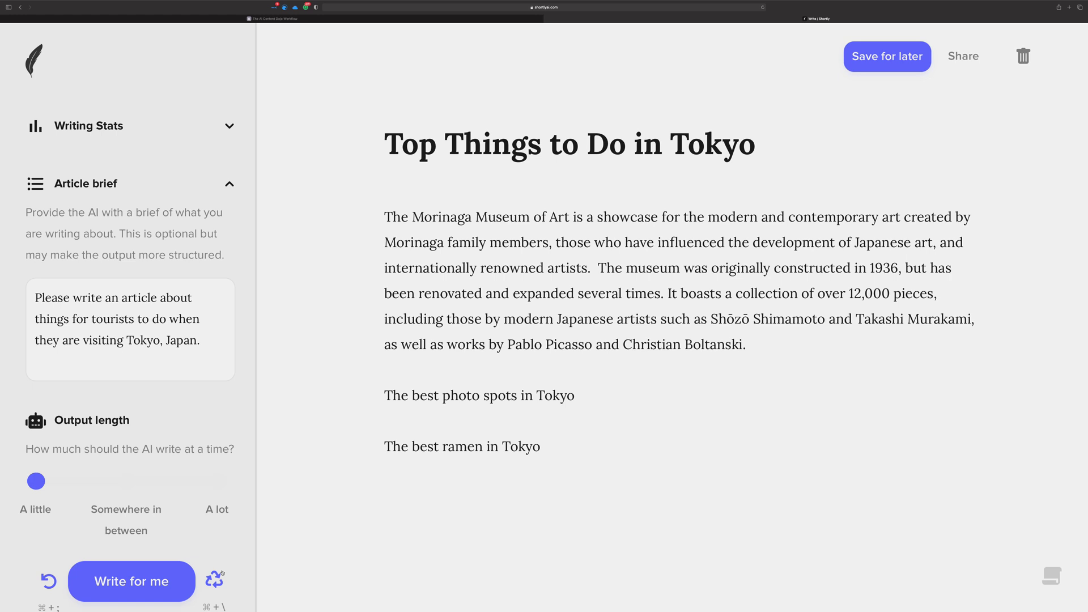
{"action": "scroll", "coordinate": [218, 571], "scroll_direction": "down", "scroll_amount": 2}
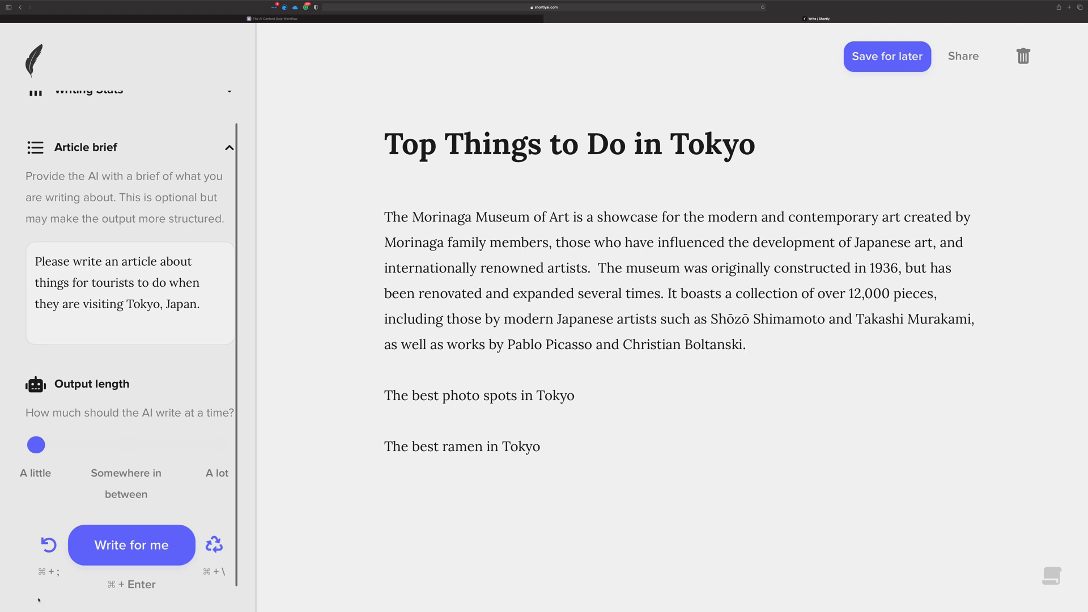
{"action": "left_click", "coordinate": [132, 545]}
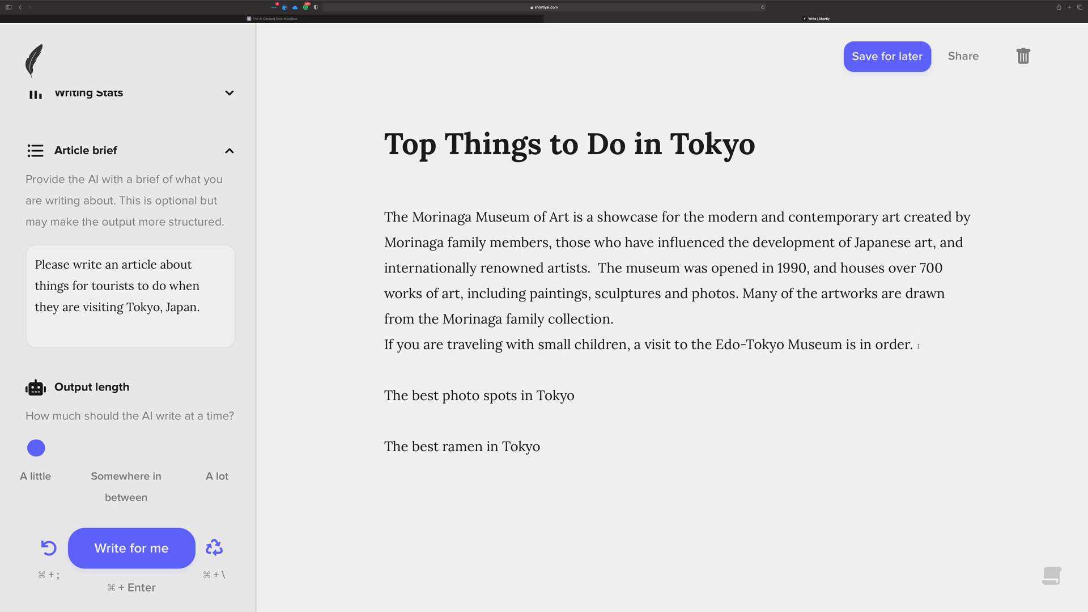
Step: Delete the Edo-Tokyo Museum sentence and the leftover empty line
{"action": "left_click_drag", "start_coordinate": [918, 346], "coordinate": [282, 352]}
{"action": "key", "text": "BackSpace"}
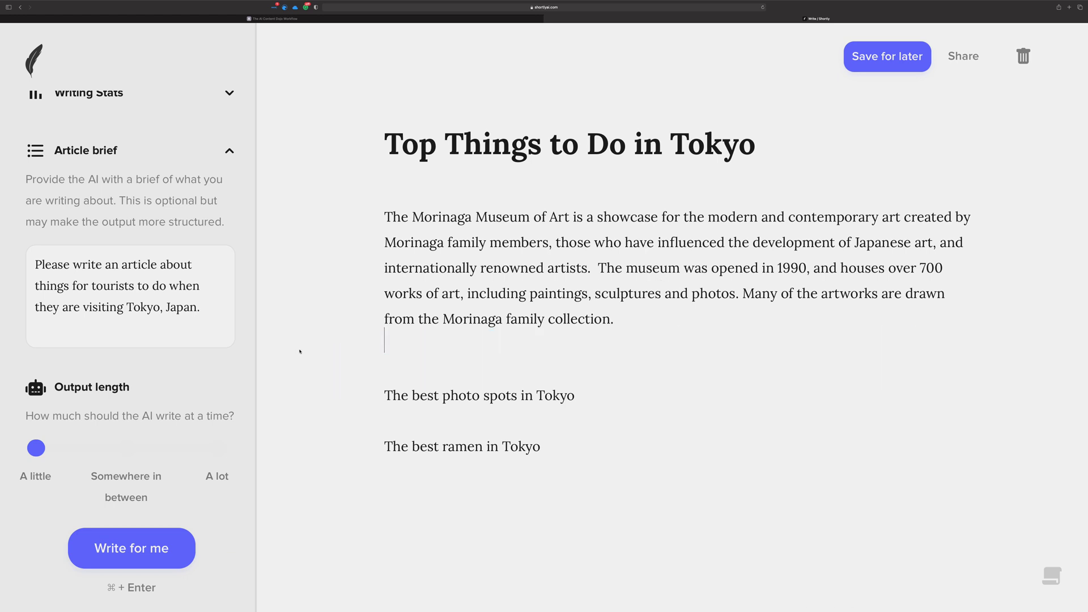
{"action": "key", "text": "BackSpace"}
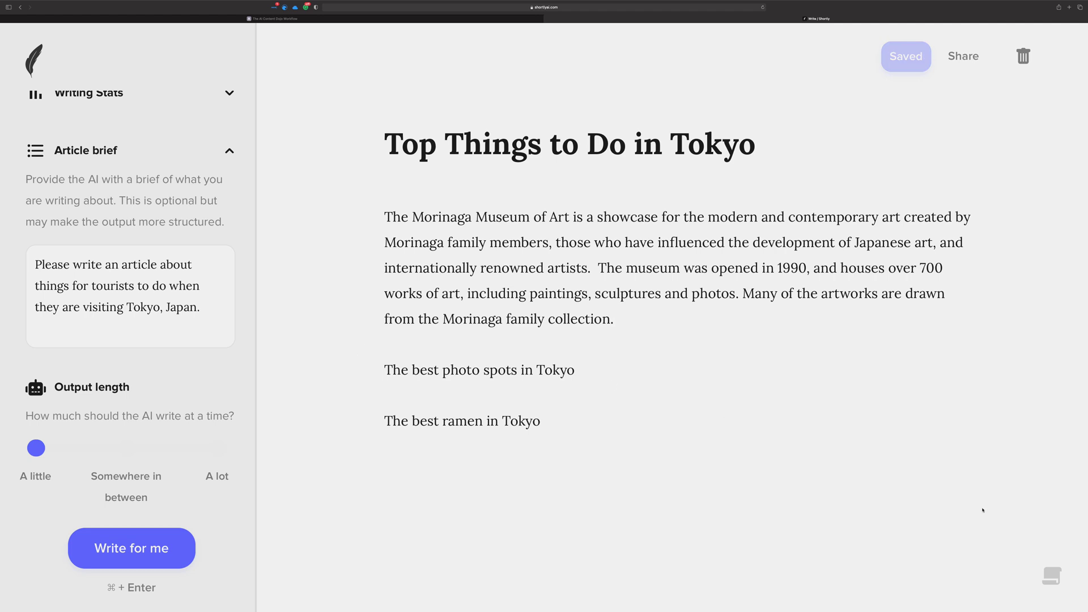
Step: Check the rewrite command's bracket syntax in the cheatsheet, then close the cheatsheet
{"action": "left_click", "coordinate": [1051, 575]}
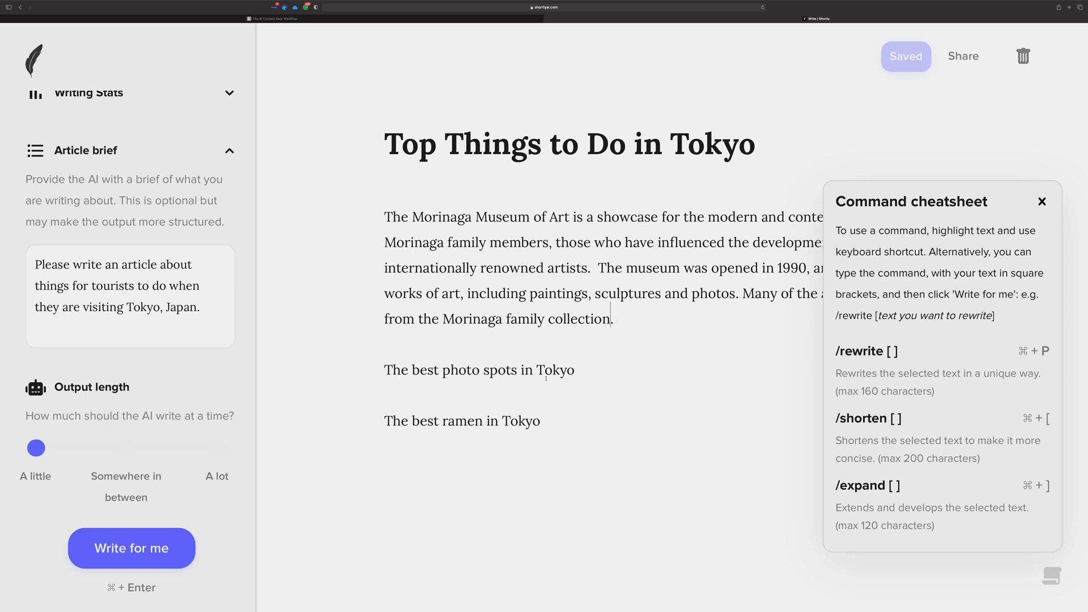
{"action": "left_click_drag", "start_coordinate": [615, 312], "coordinate": [365, 209]}
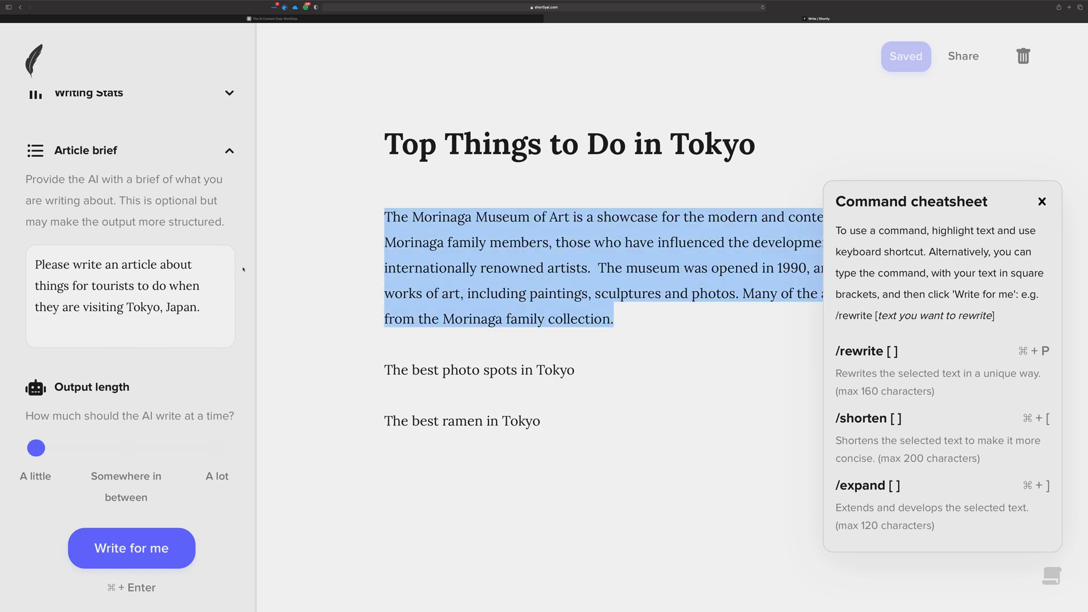
{"action": "left_click", "coordinate": [629, 312]}
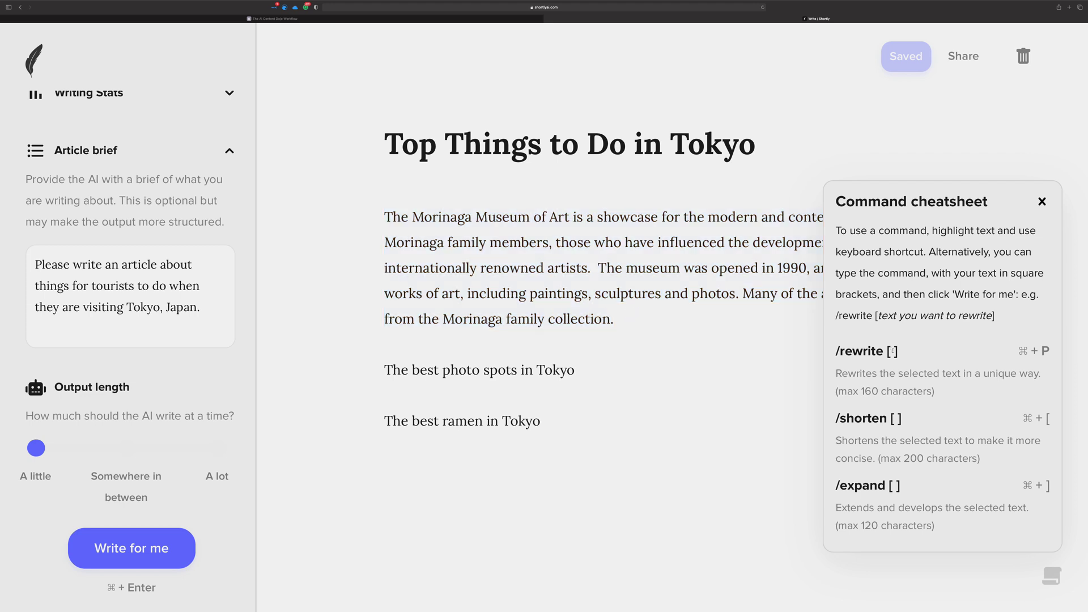
{"action": "left_click_drag", "start_coordinate": [898, 352], "coordinate": [884, 351]}
{"action": "left_click", "coordinate": [890, 347]}
{"action": "left_click", "coordinate": [1042, 202]}
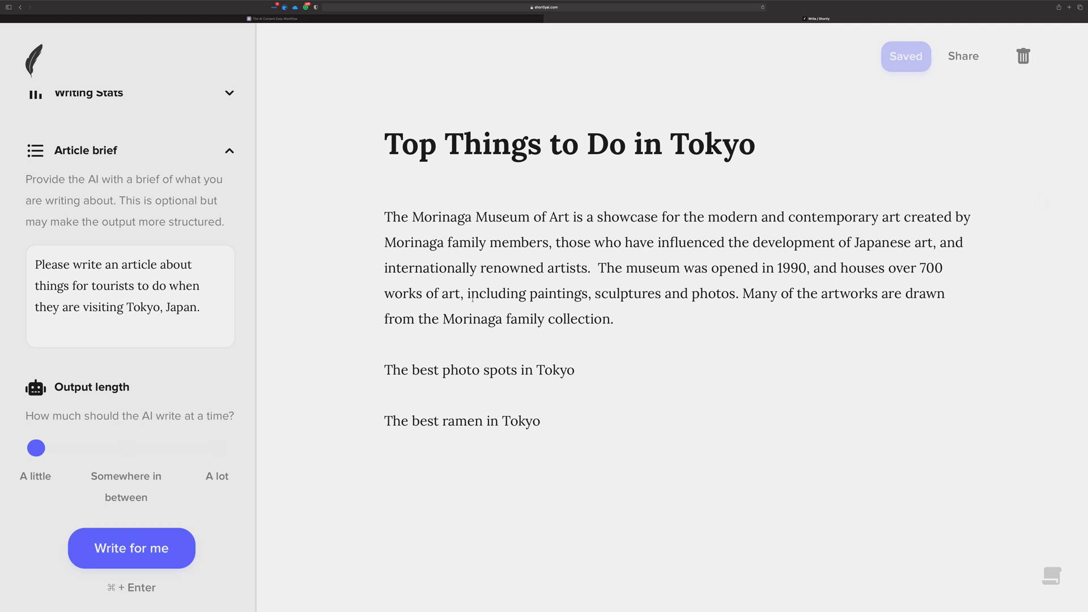
Step: Have the AI expand 'Morinaga family collection' into sentences about its paintings and creator
{"action": "left_click_drag", "start_coordinate": [442, 319], "coordinate": [611, 318]}
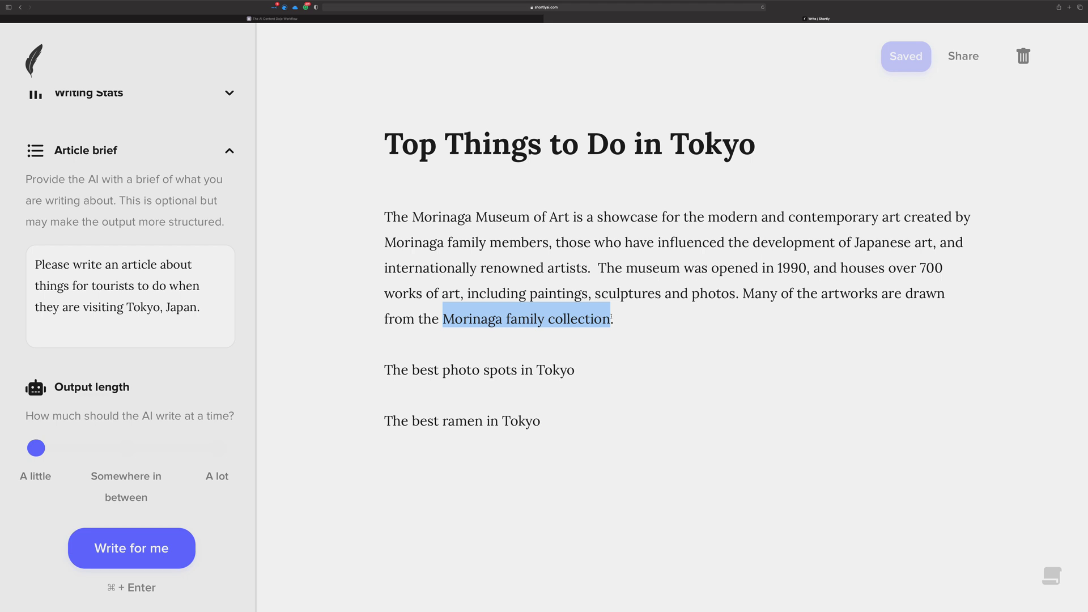
{"action": "key", "text": "super+Return"}
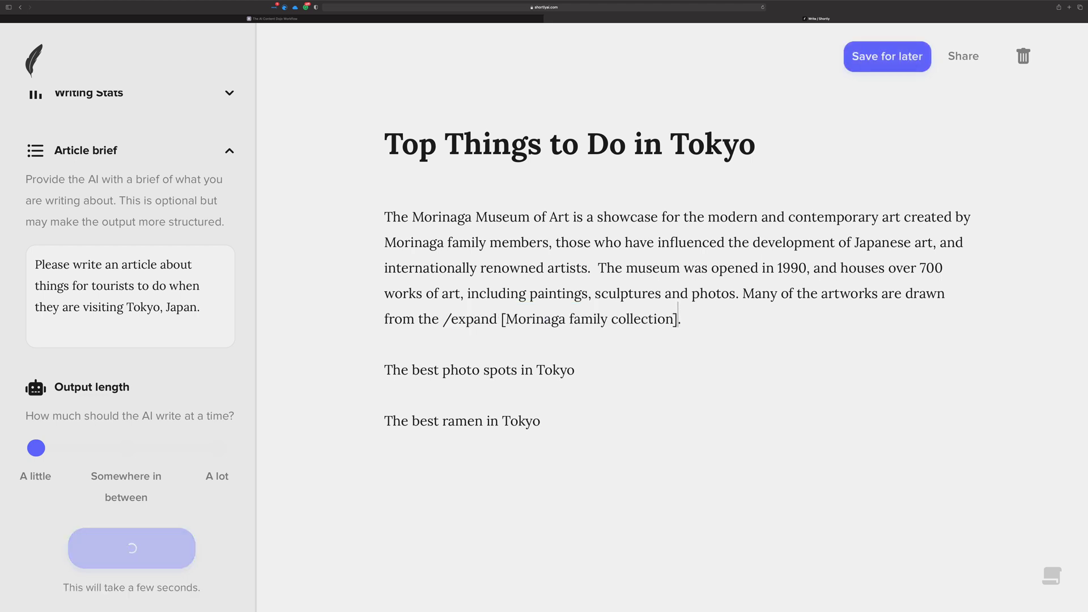
{"action": "left_click_drag", "start_coordinate": [505, 319], "coordinate": [671, 318]}
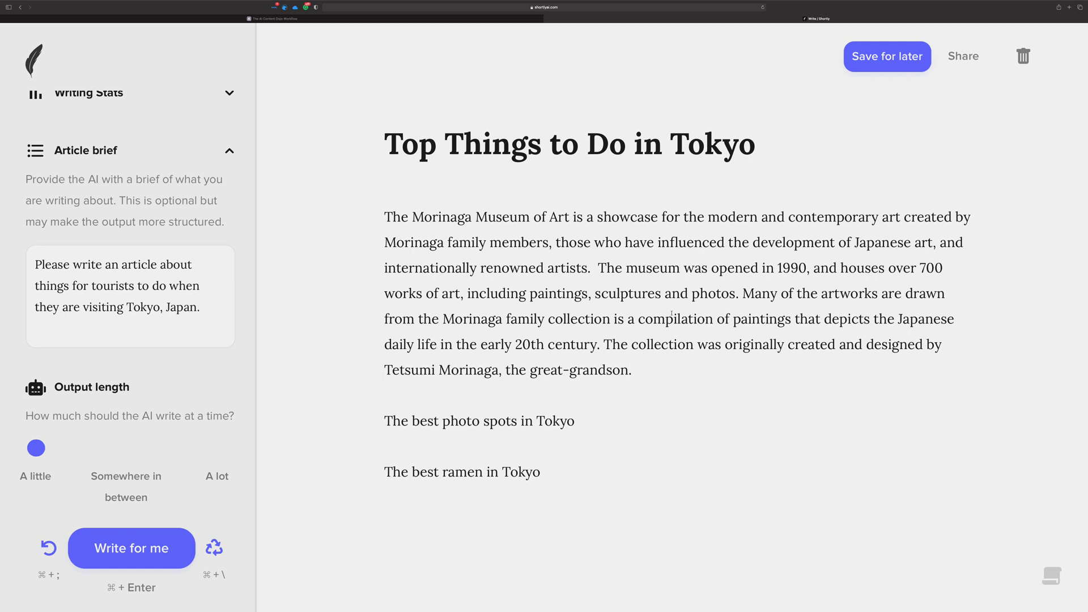
{"action": "left_click", "coordinate": [665, 361]}
{"action": "scroll", "coordinate": [578, 399], "scroll_direction": "down", "scroll_amount": 1}
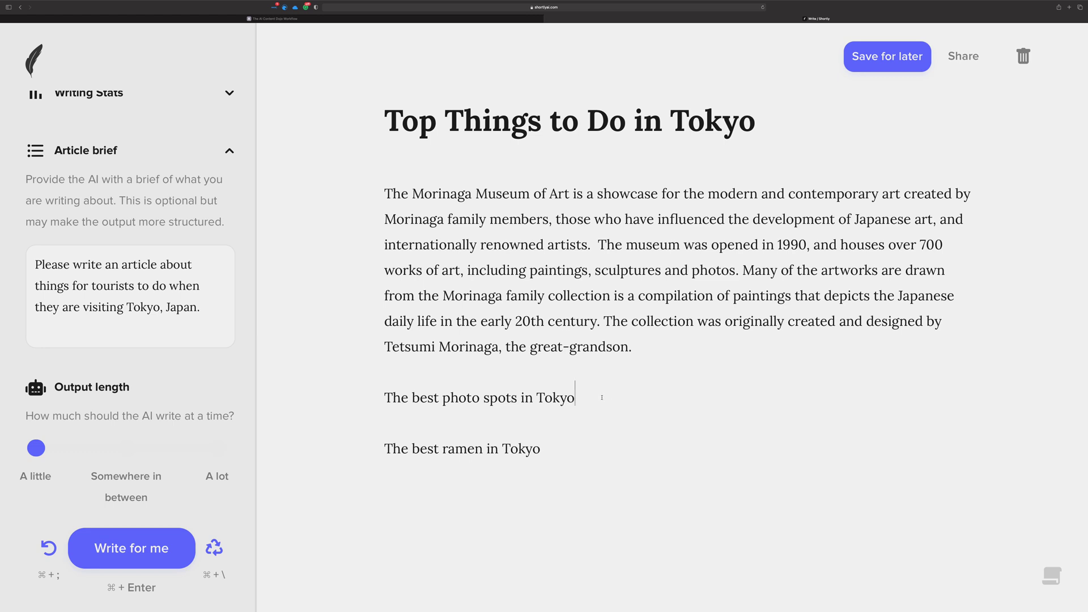
{"action": "left_click", "coordinate": [408, 368]}
{"action": "left_click_drag", "start_coordinate": [633, 347], "coordinate": [376, 191]}
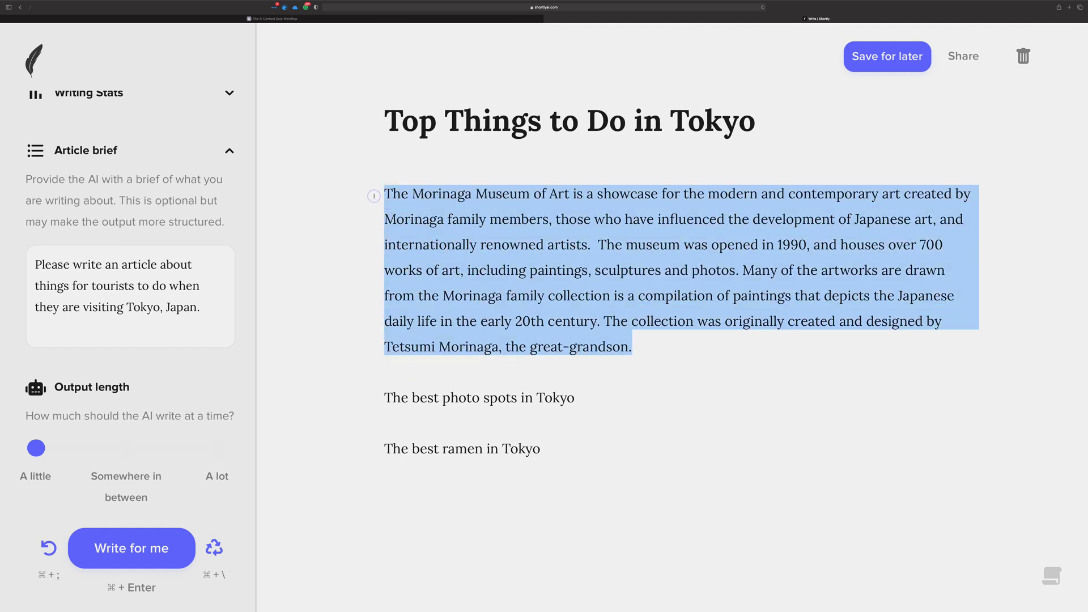
{"action": "left_click", "coordinate": [578, 396]}
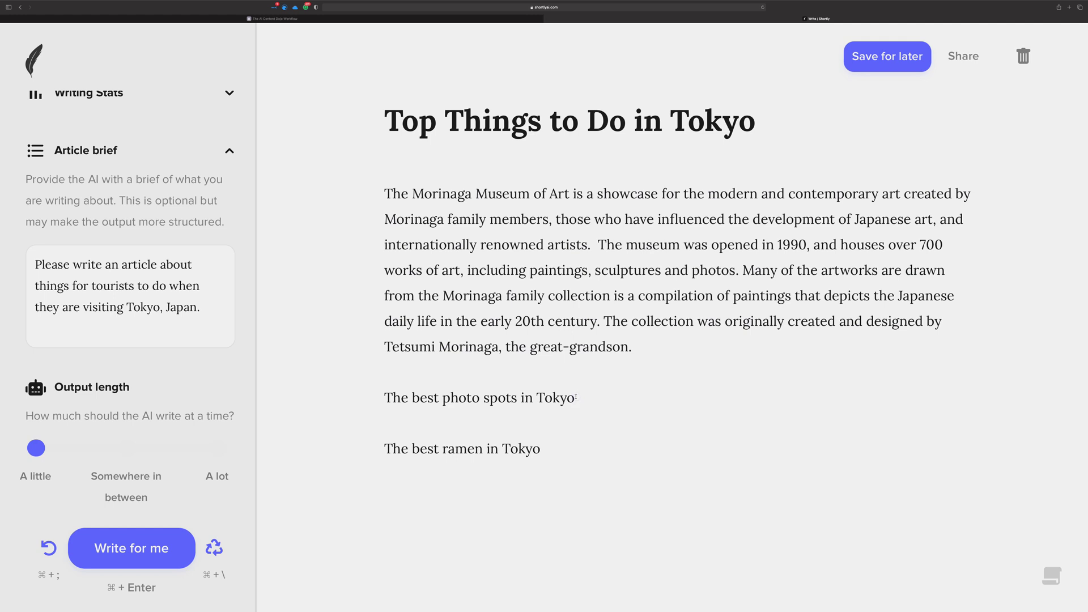
{"action": "left_click_drag", "start_coordinate": [576, 396], "coordinate": [387, 398]}
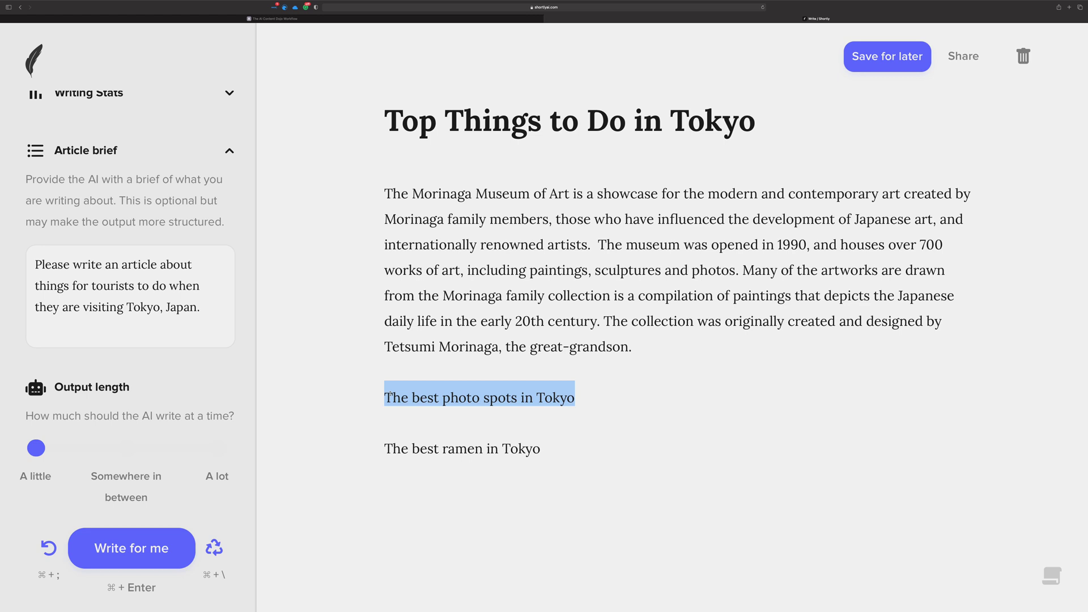
{"action": "key", "text": "super+Return"}
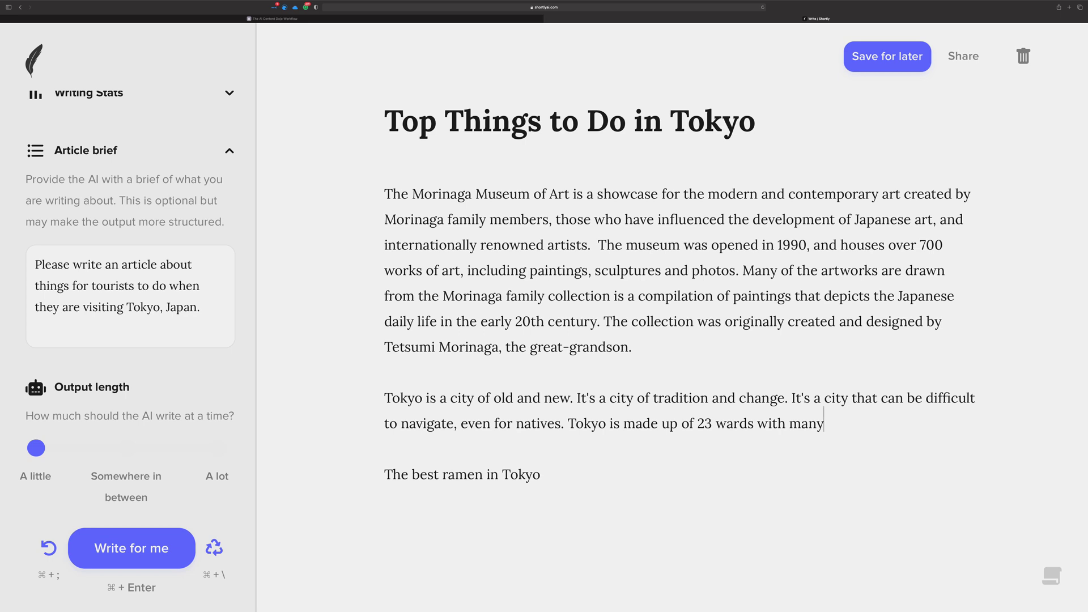
{"action": "key", "text": "super+semicolon"}
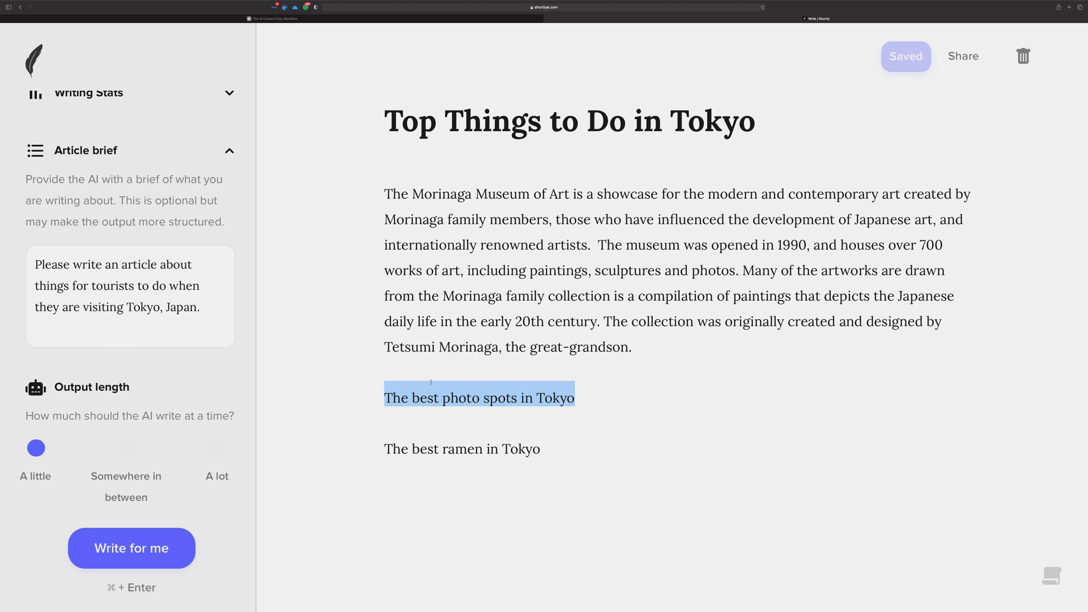
{"action": "left_click", "coordinate": [545, 398]}
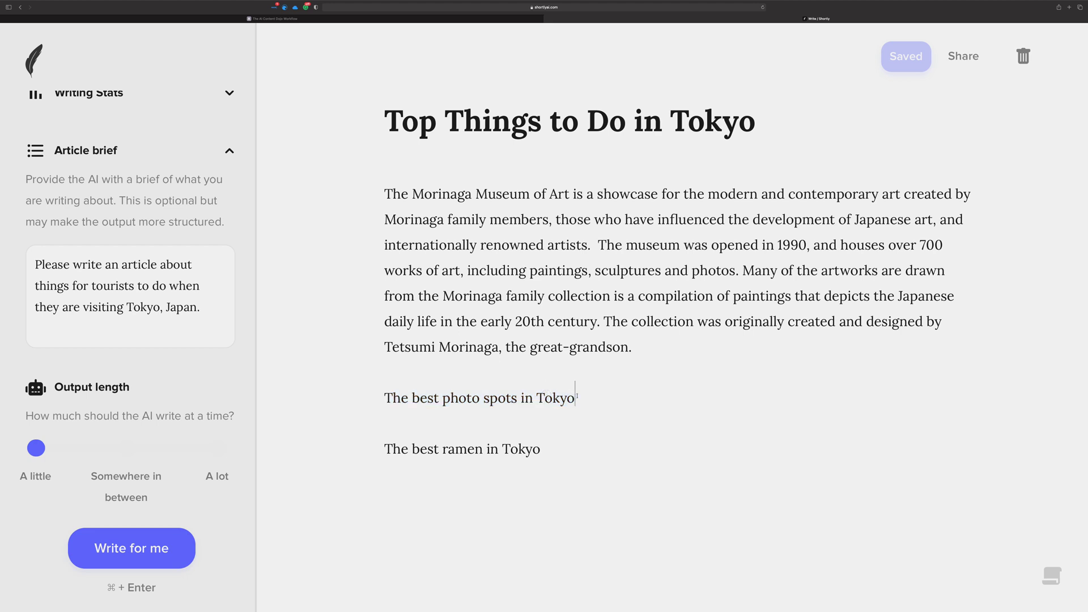
Step: Append 'for Instagram selfies.' to the photo spots line and have the AI expand it into a paragraph
{"action": "type", "text": "for Instra"}
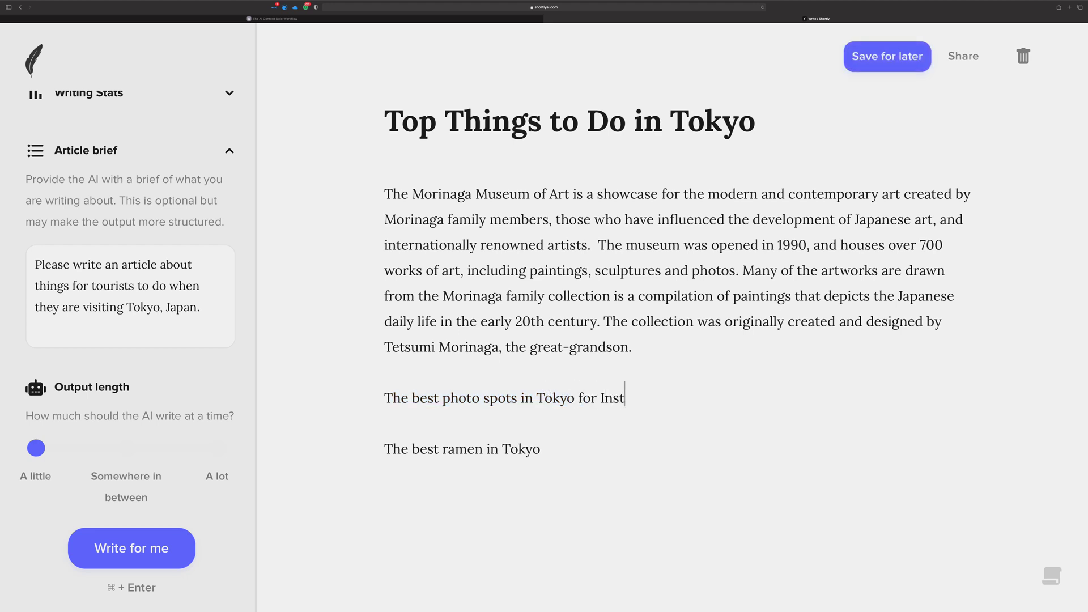
{"action": "key", "text": "BackSpace"}
{"action": "key", "text": "BackSpace"}
{"action": "type", "text": "agram selfies."}
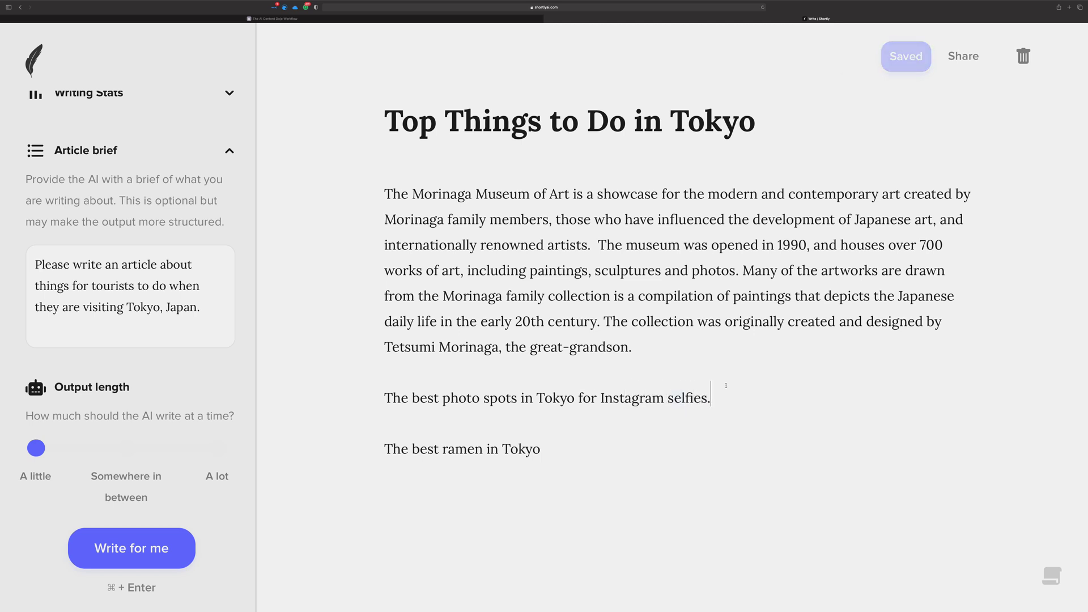
{"action": "left_click_drag", "start_coordinate": [709, 396], "coordinate": [387, 393]}
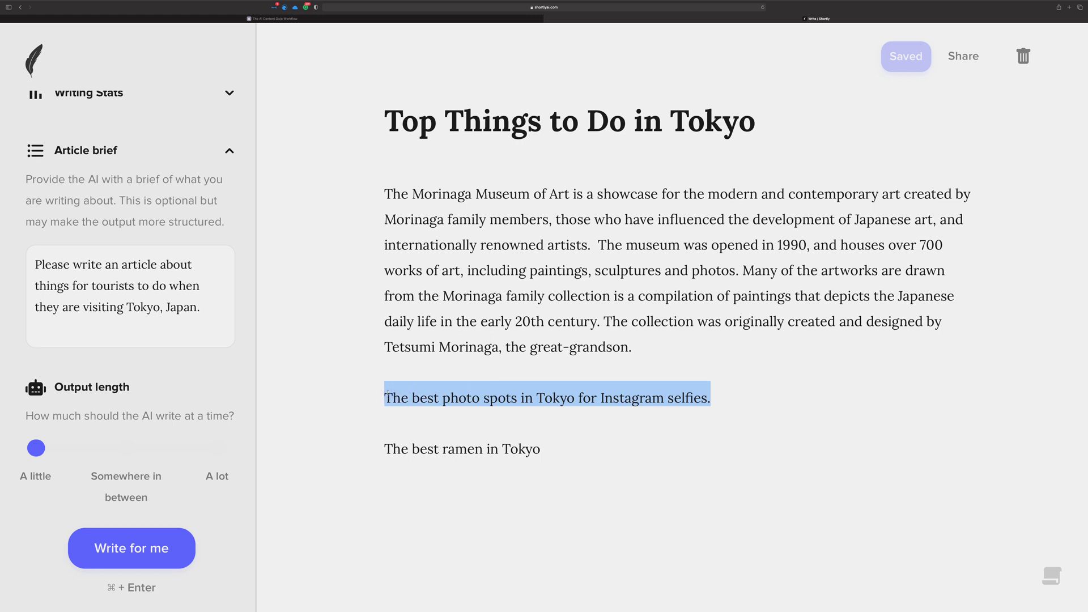
{"action": "key", "text": "super+Return"}
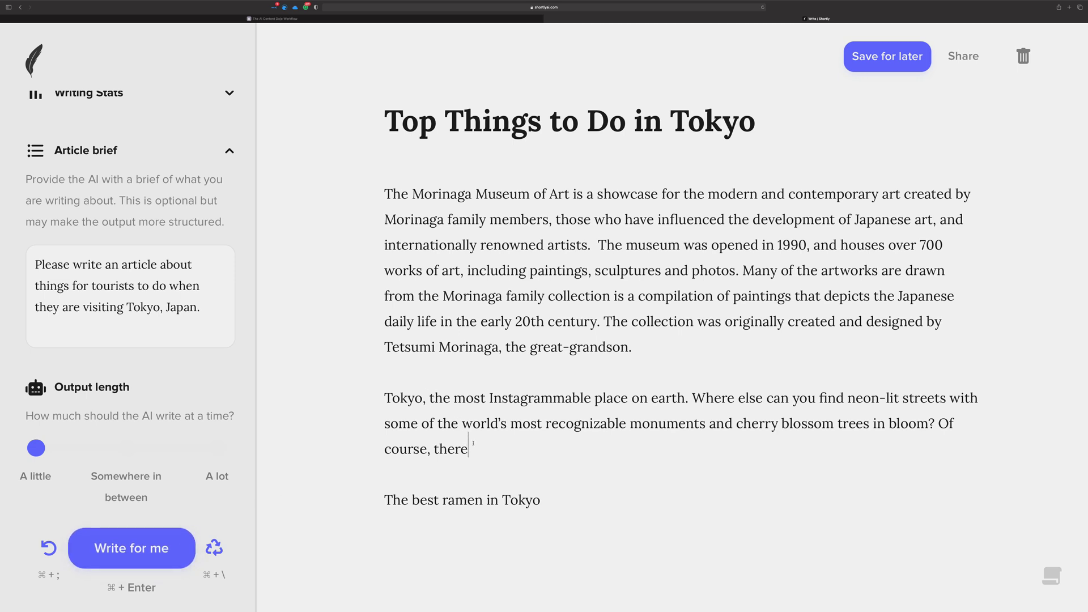
{"action": "left_click_drag", "start_coordinate": [468, 449], "coordinate": [362, 201]}
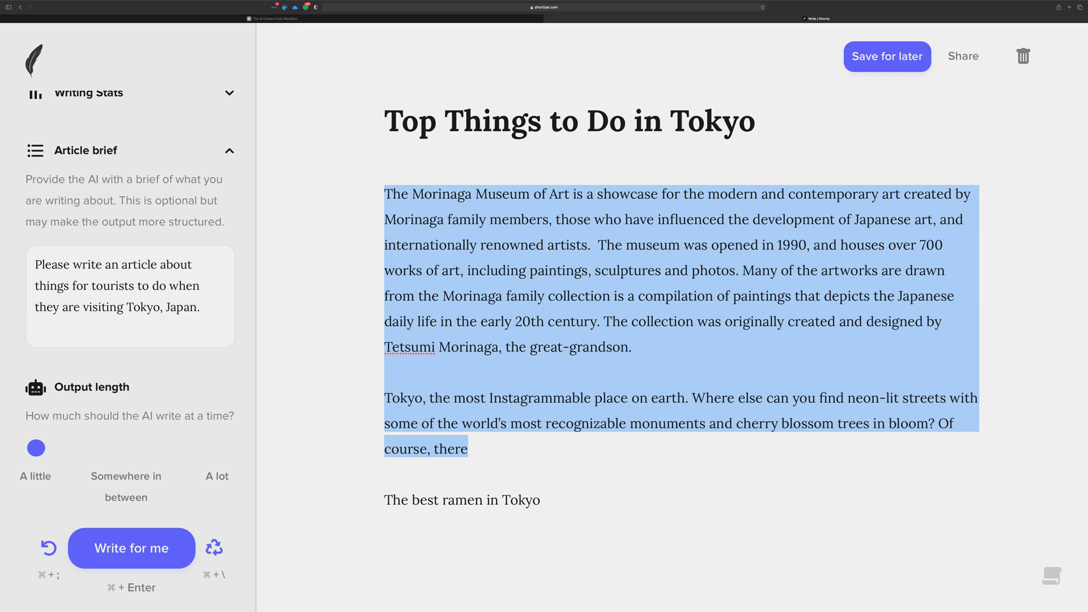
{"action": "left_click", "coordinate": [439, 398]}
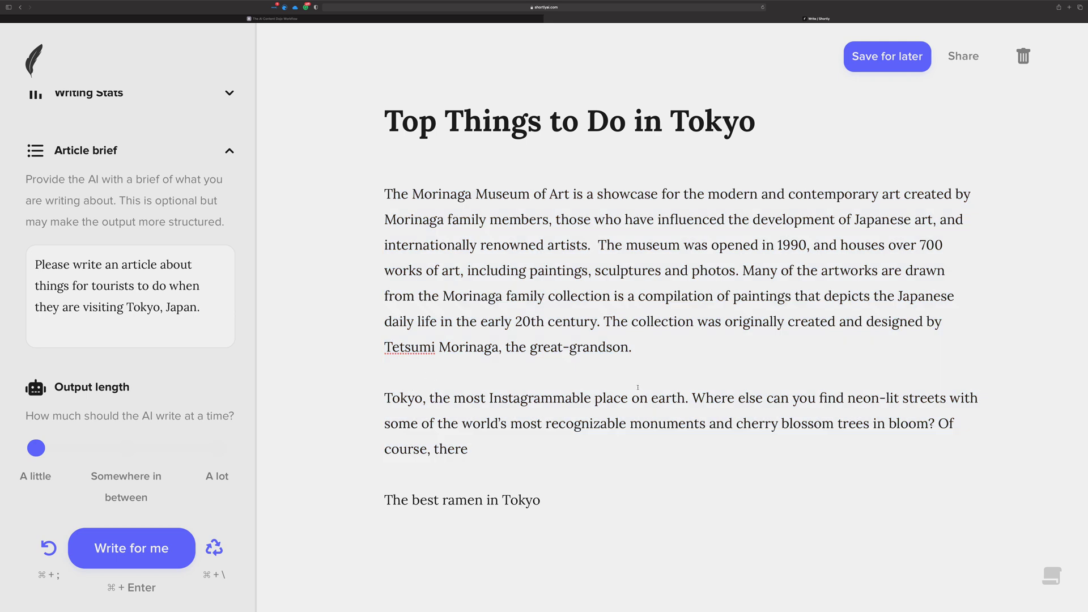
Step: Insert a /// line above the Instagrammable Tokyo paragraph
{"action": "left_click", "coordinate": [529, 374]}
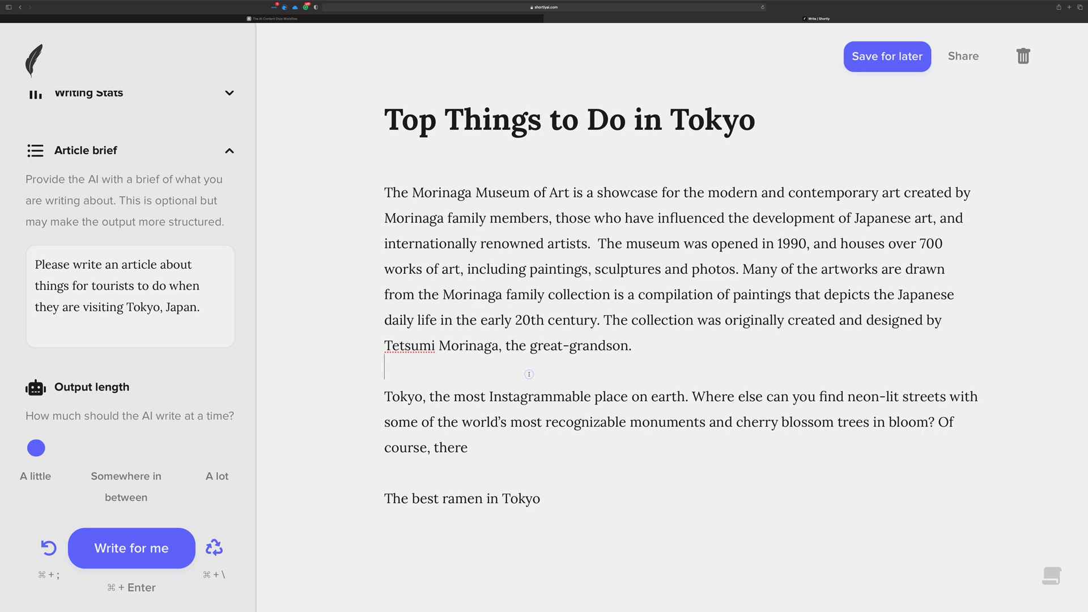
{"action": "key", "text": "Return"}
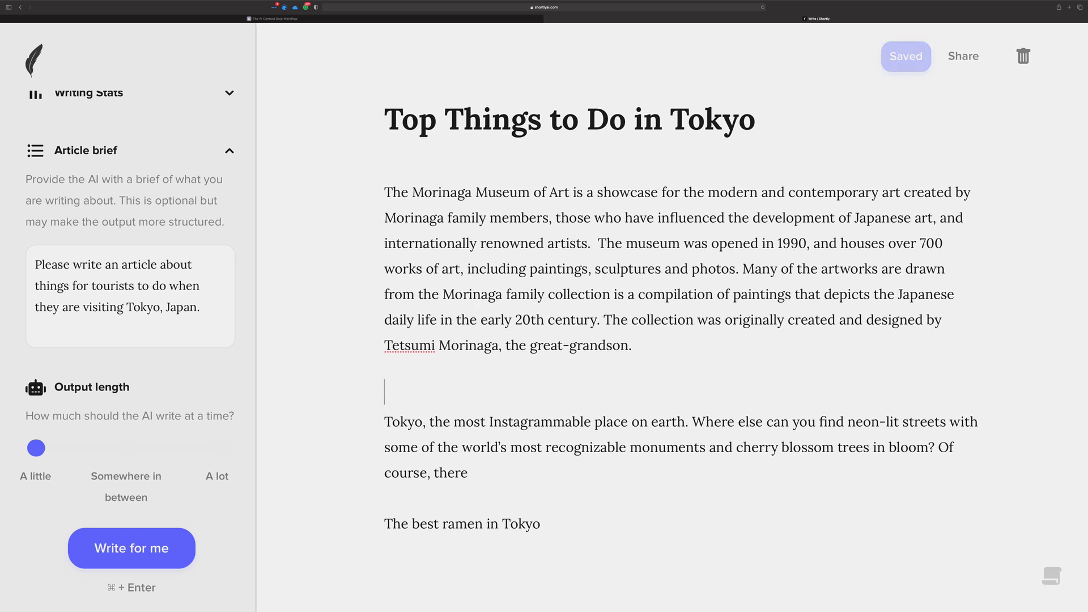
{"action": "type", "text": "///"}
Step: Ask the AI to continue the Tokyo paragraph after 'there', then review it against the brief
{"action": "left_click", "coordinate": [485, 468]}
{"action": "key", "text": "super+Return"}
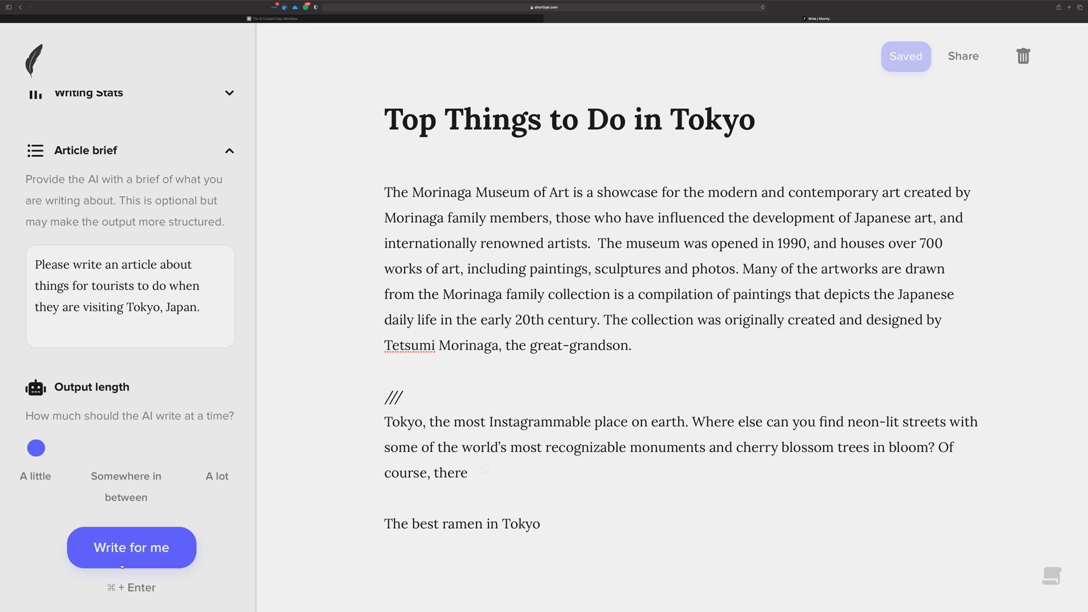
{"action": "left_click_drag", "start_coordinate": [473, 468], "coordinate": [379, 410]}
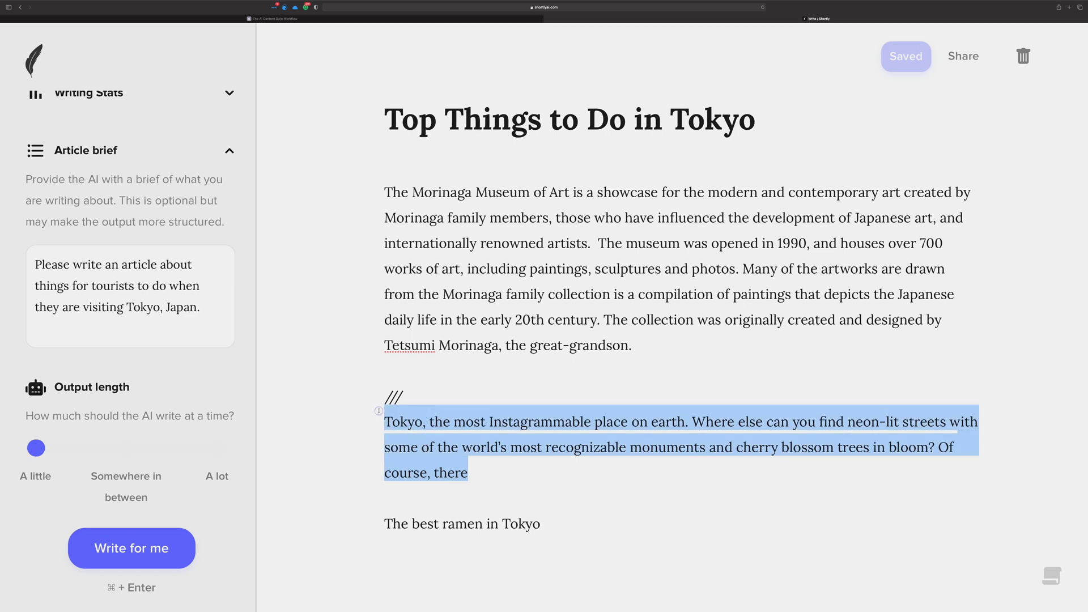
{"action": "left_click_drag", "start_coordinate": [484, 455], "coordinate": [485, 456]}
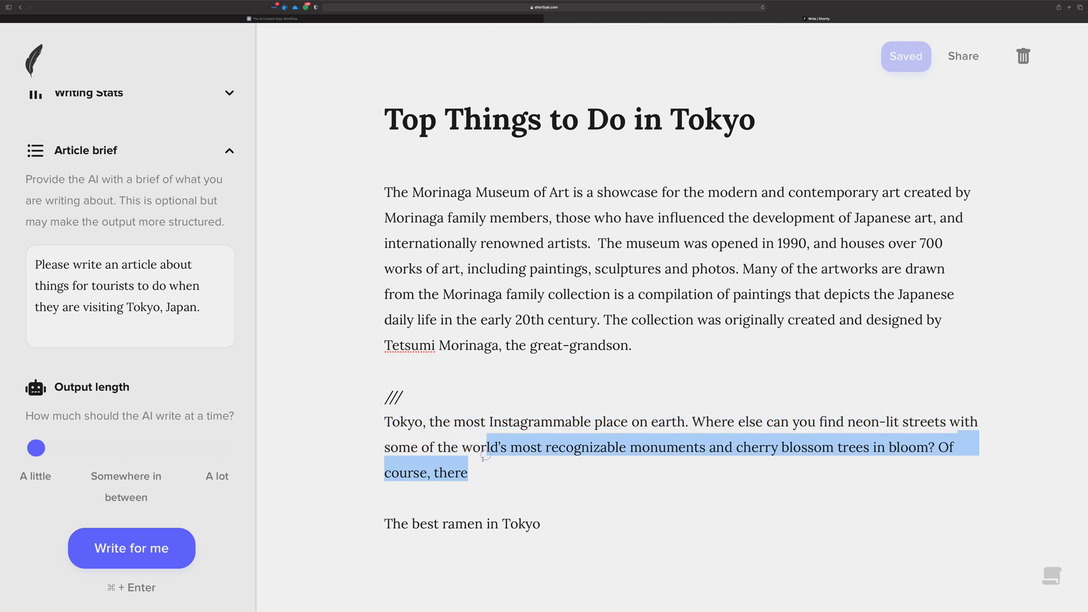
{"action": "left_click", "coordinate": [484, 461]}
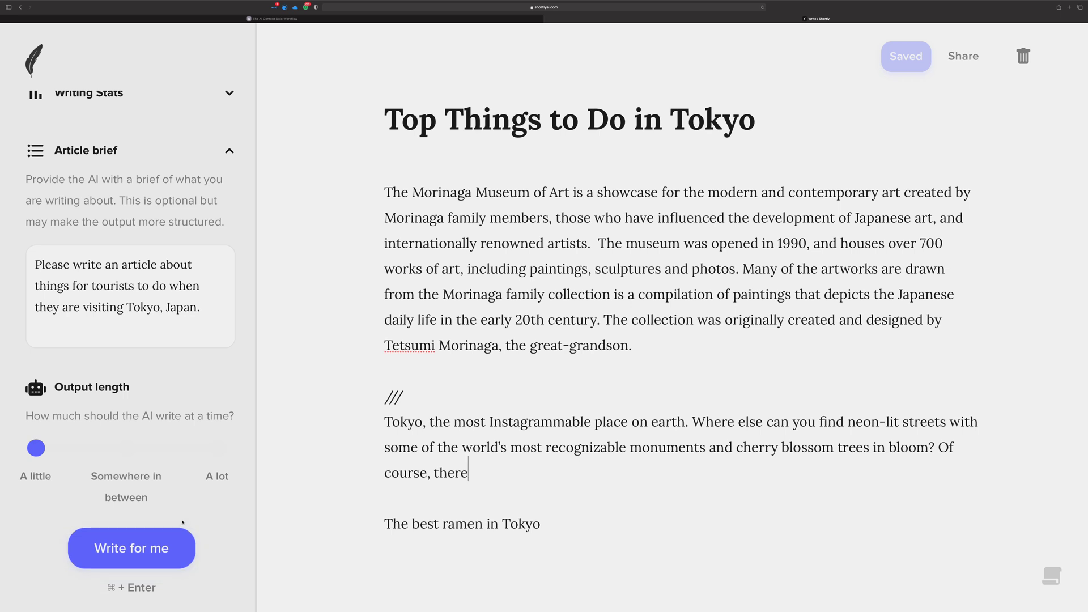
{"action": "left_click_drag", "start_coordinate": [204, 311], "coordinate": [46, 258]}
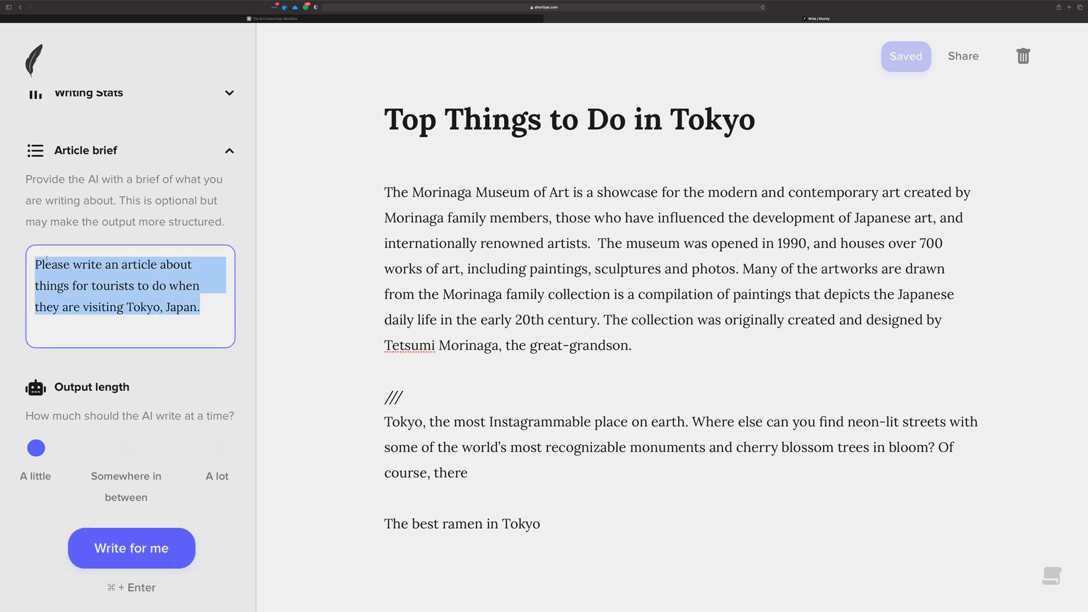
{"action": "left_click", "coordinate": [444, 117]}
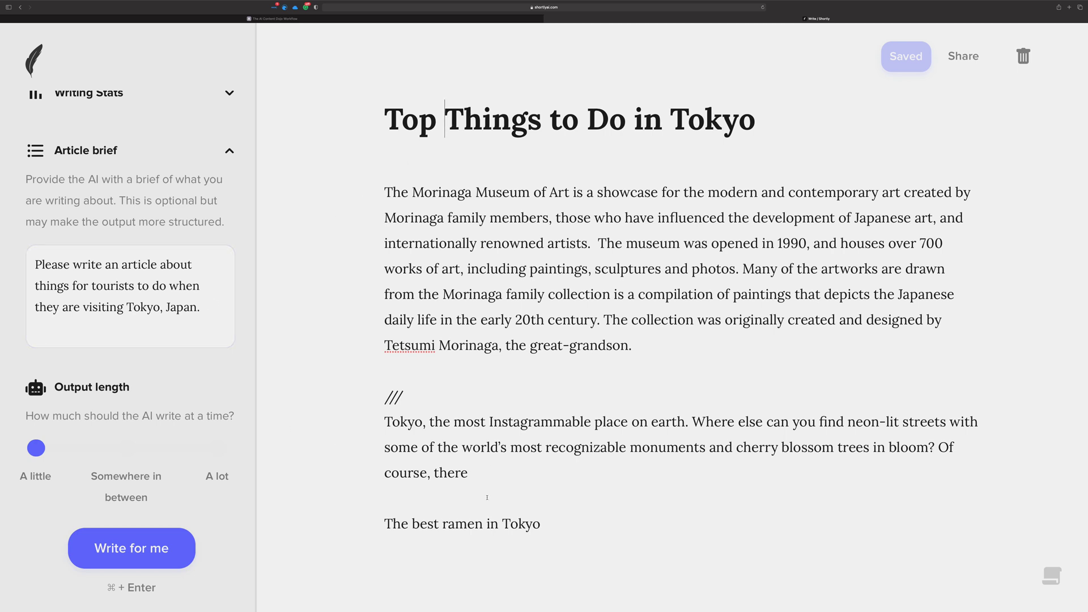
{"action": "left_click", "coordinate": [469, 472]}
{"action": "left_click_drag", "start_coordinate": [469, 472], "coordinate": [375, 423]}
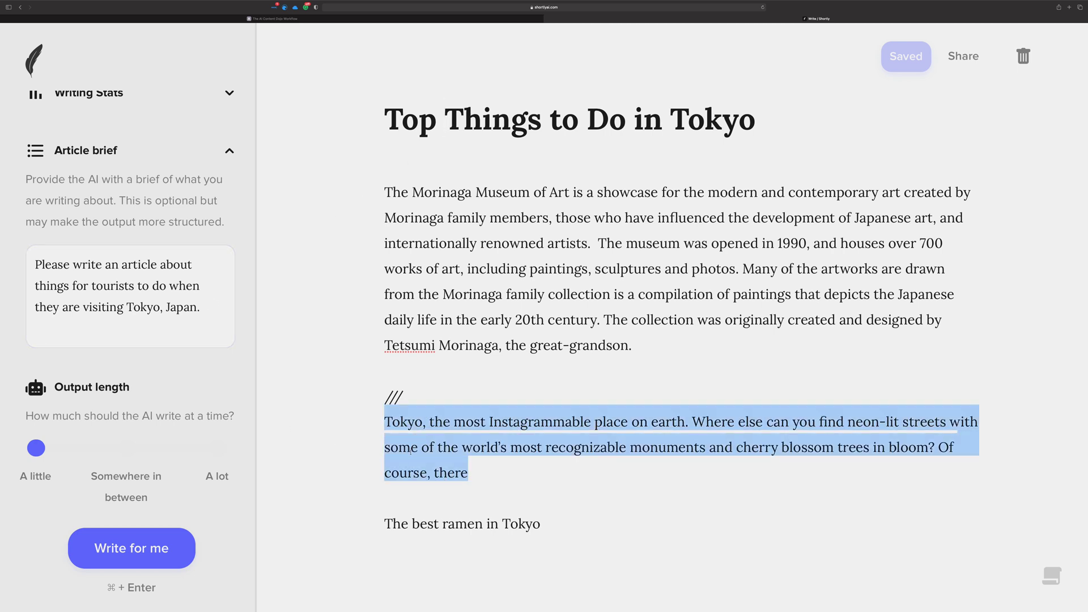
{"action": "left_click", "coordinate": [486, 463]}
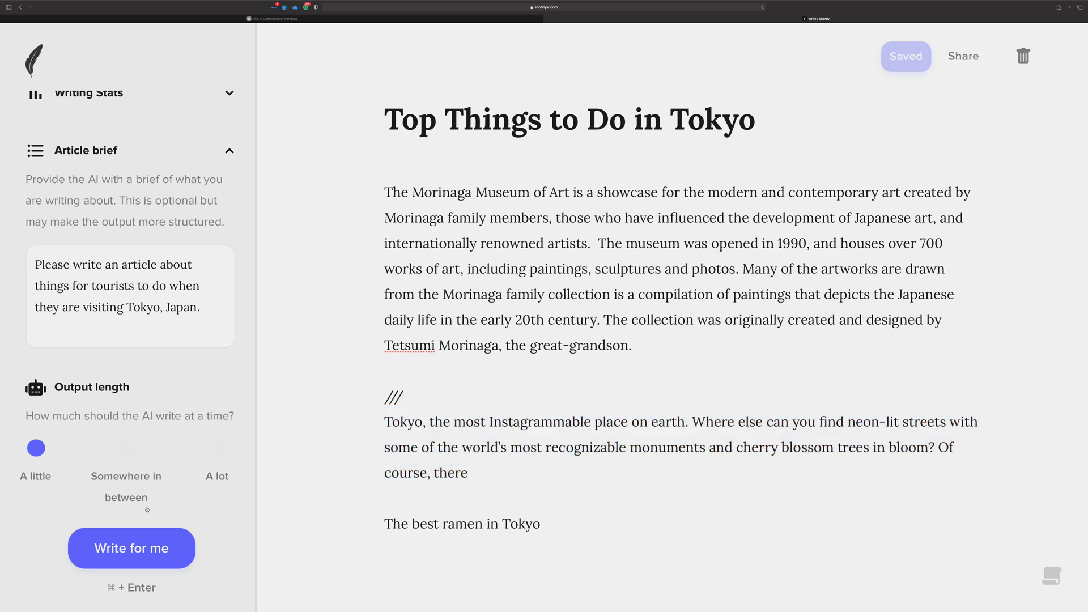
Step: Have the AI finish the Instagrammable Tokyo paragraph, then delete the Introduction heading and paragraph
{"action": "key", "text": "super+Return"}
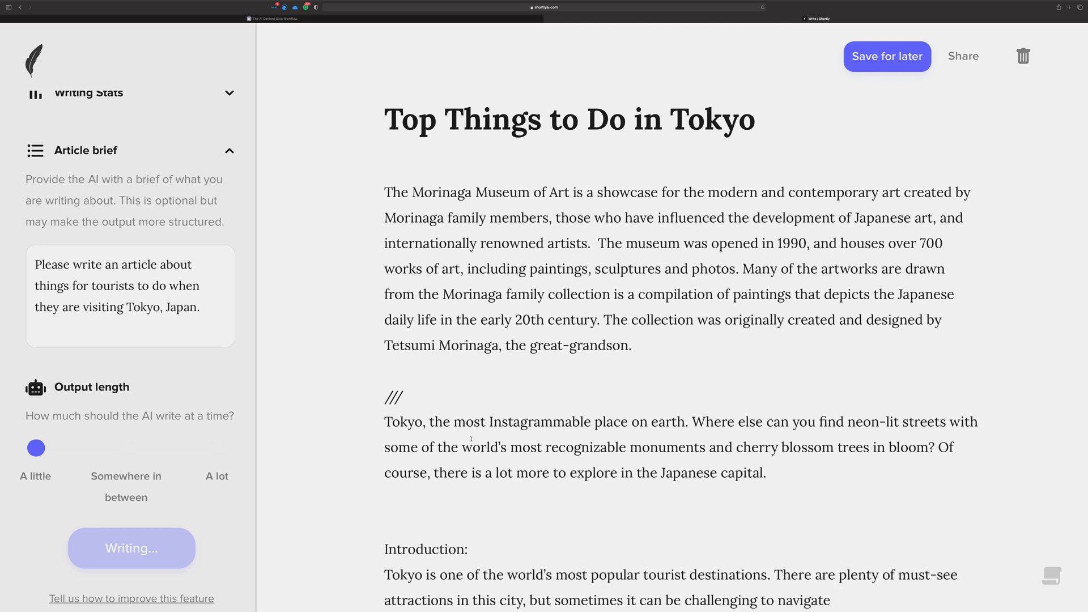
{"action": "scroll", "coordinate": [535, 392], "scroll_direction": "down", "scroll_amount": 5}
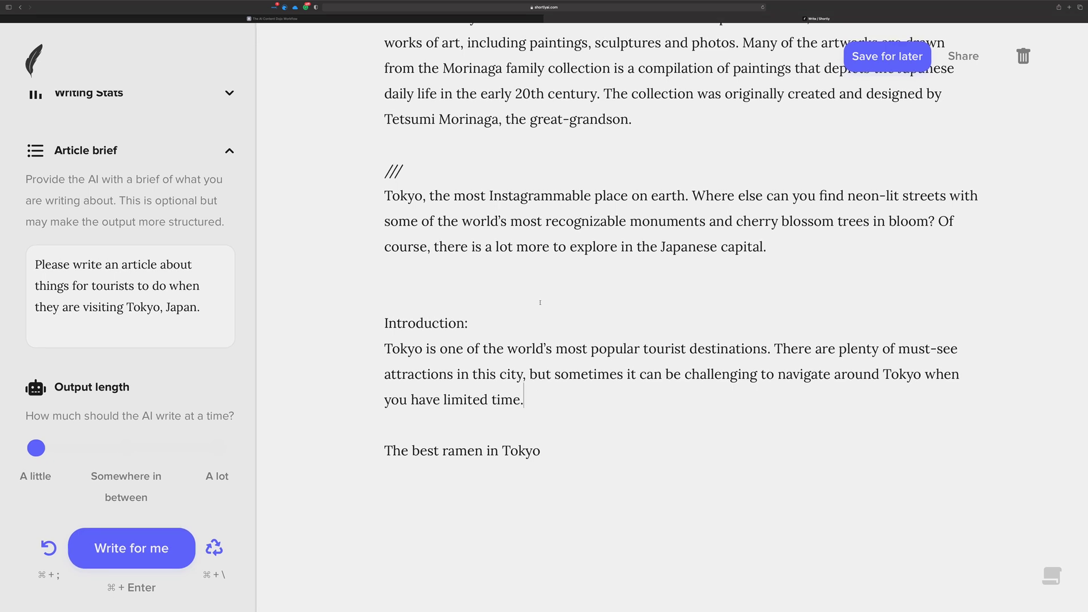
{"action": "left_click_drag", "start_coordinate": [536, 392], "coordinate": [334, 301]}
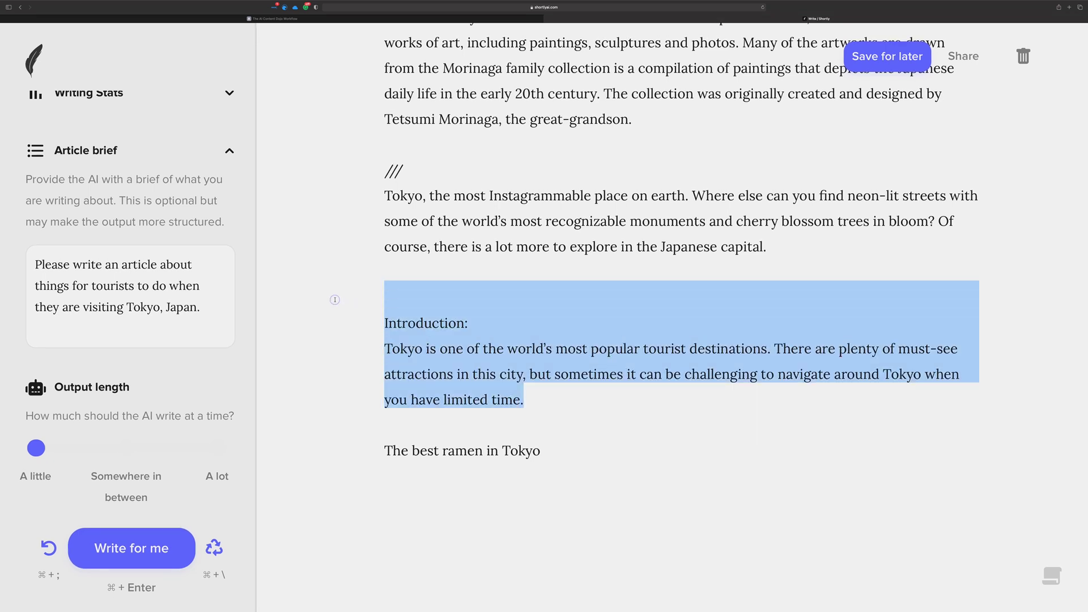
{"action": "key", "text": "BackSpace"}
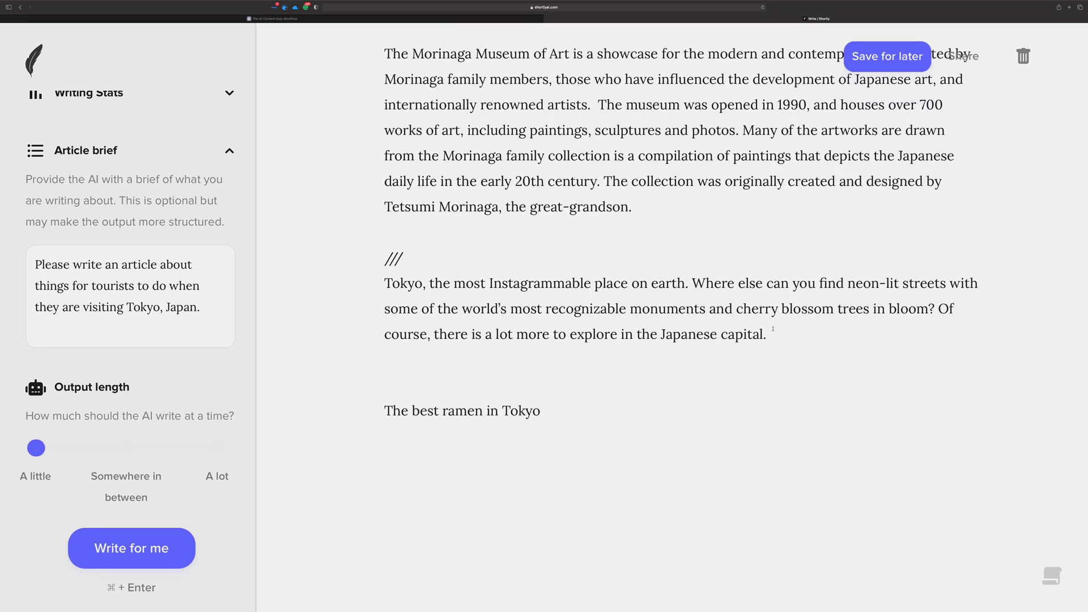
Step: Generate the '1. Take a walk along the cherry blossom path' section and remove the extra blank line
{"action": "left_click", "coordinate": [802, 330]}
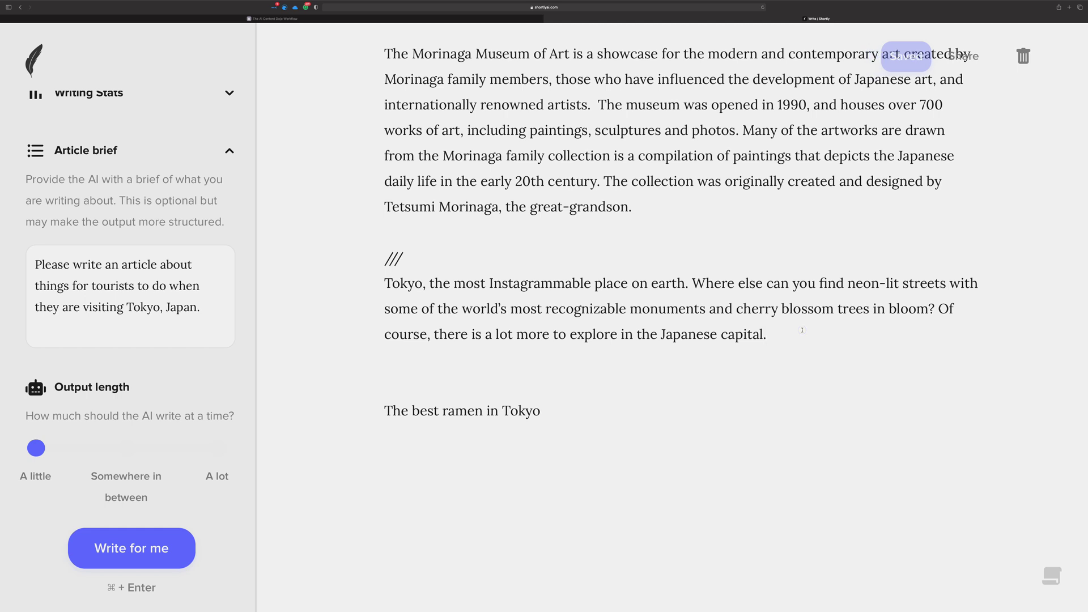
{"action": "key", "text": "super+Return"}
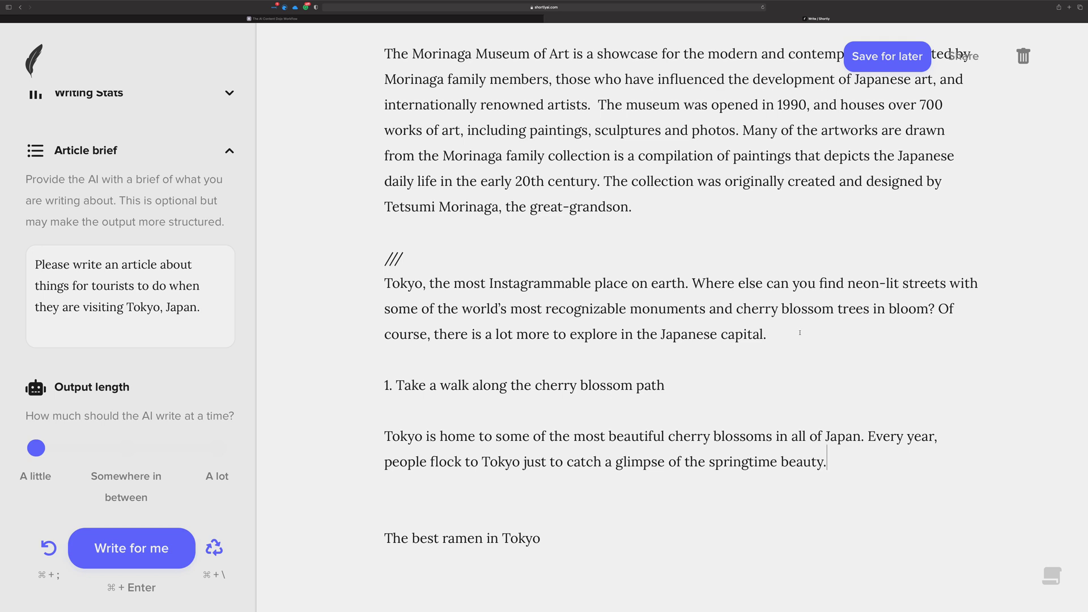
{"action": "left_click", "coordinate": [617, 413]}
{"action": "key", "text": "BackSpace"}
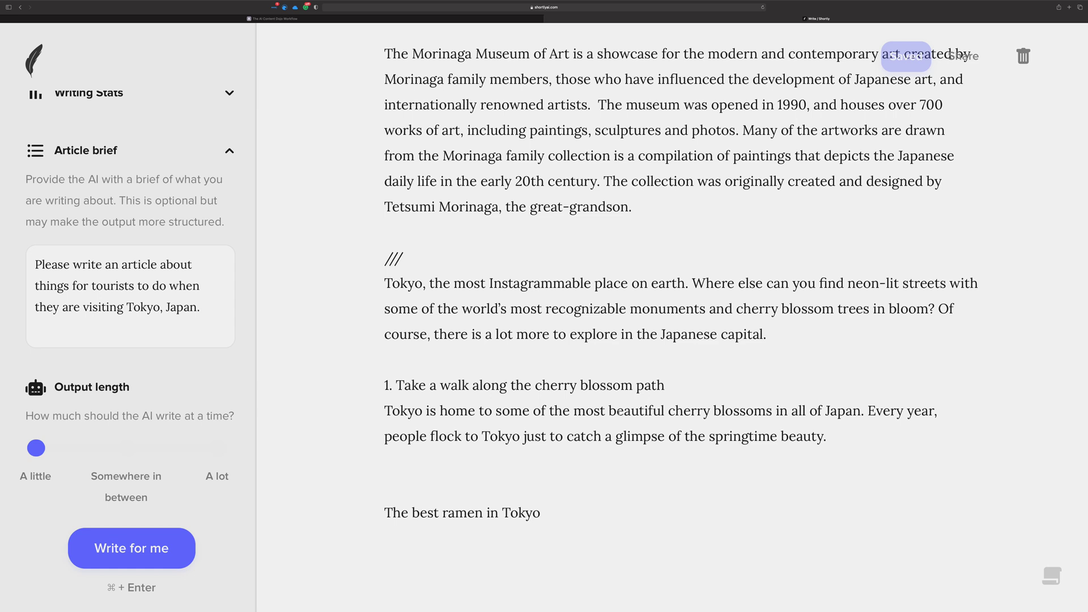
{"action": "left_click", "coordinate": [860, 427]}
{"action": "key", "text": "Return"}
{"action": "key", "text": "Return"}
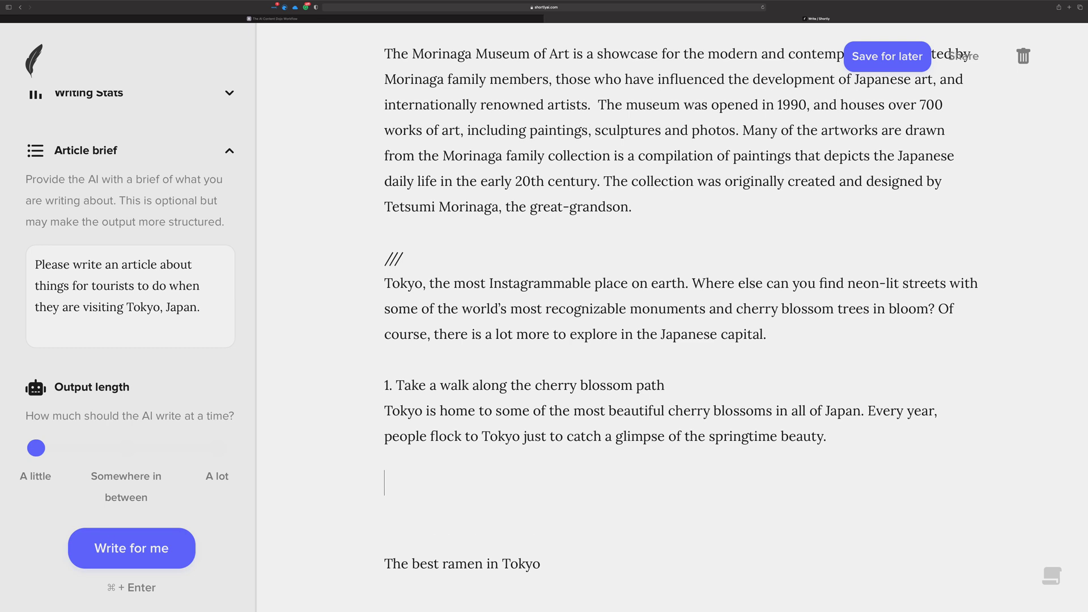
{"action": "type", "text": "2."}
{"action": "key", "text": "super+Return"}
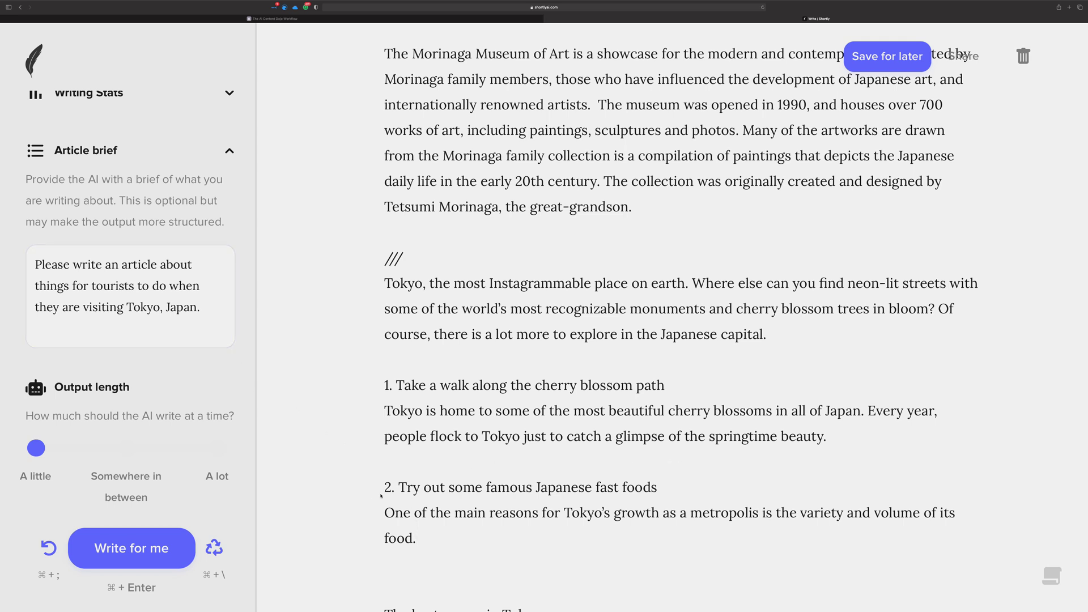
{"action": "left_click_drag", "start_coordinate": [417, 538], "coordinate": [375, 485]}
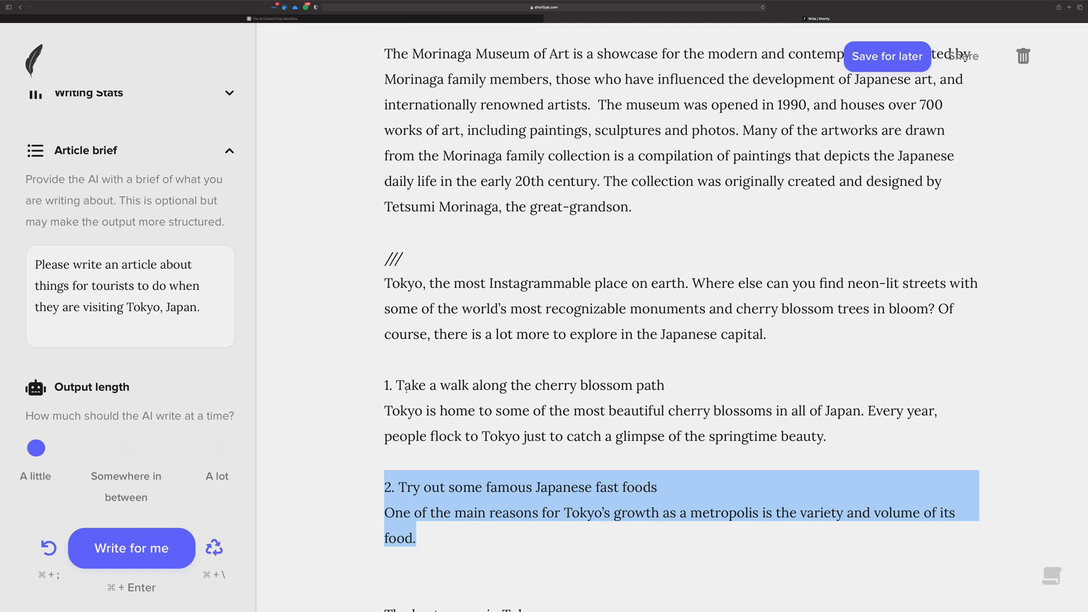
{"action": "left_click", "coordinate": [152, 283]}
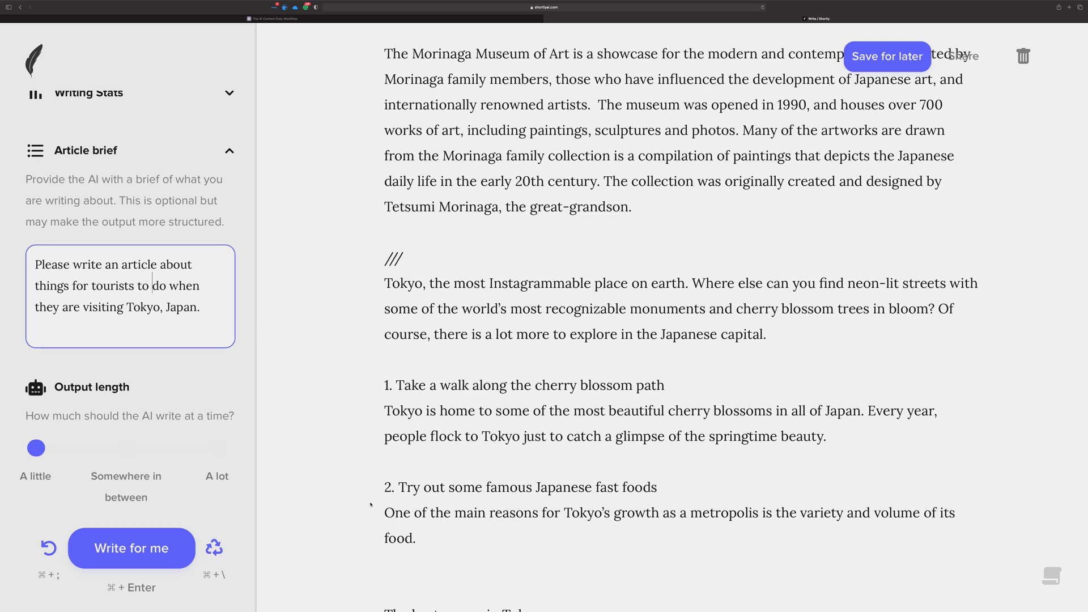
{"action": "left_click_drag", "start_coordinate": [201, 307], "coordinate": [46, 265]}
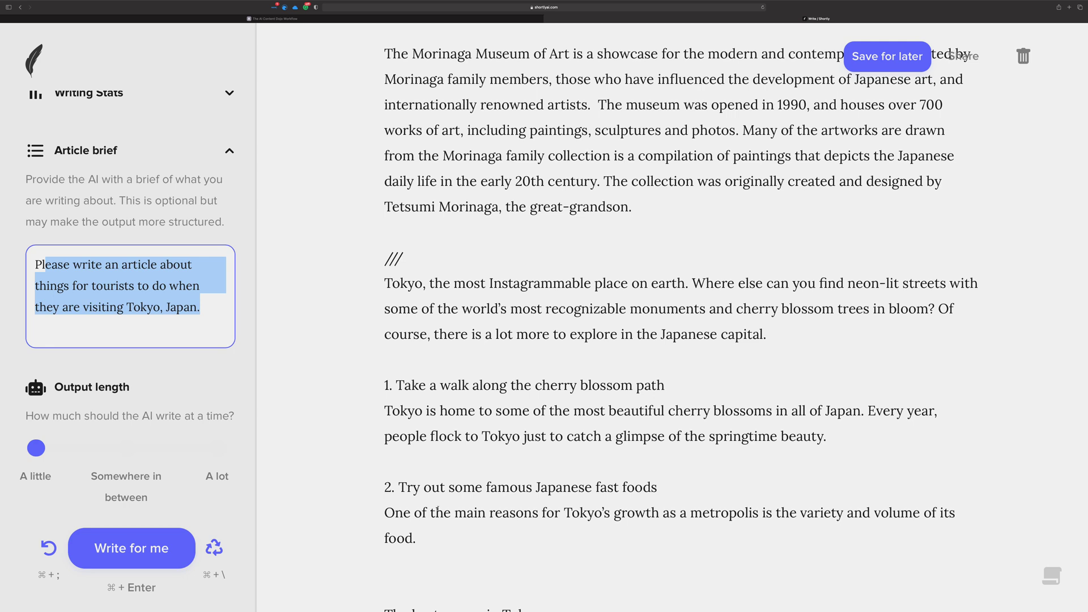
{"action": "left_click_drag", "start_coordinate": [436, 535], "coordinate": [362, 492]}
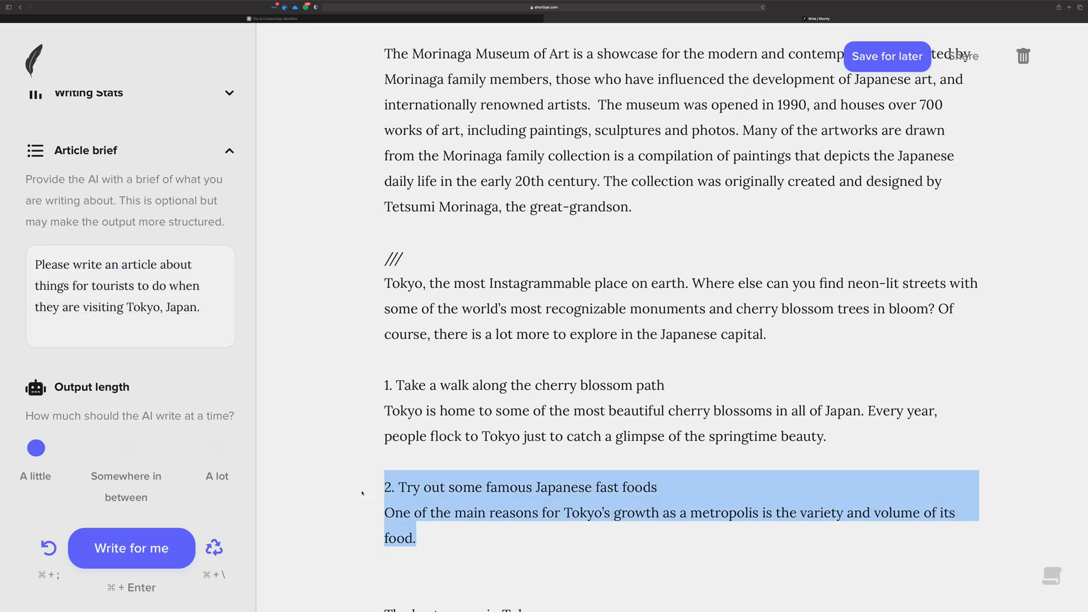
{"action": "key", "text": "BackSpace"}
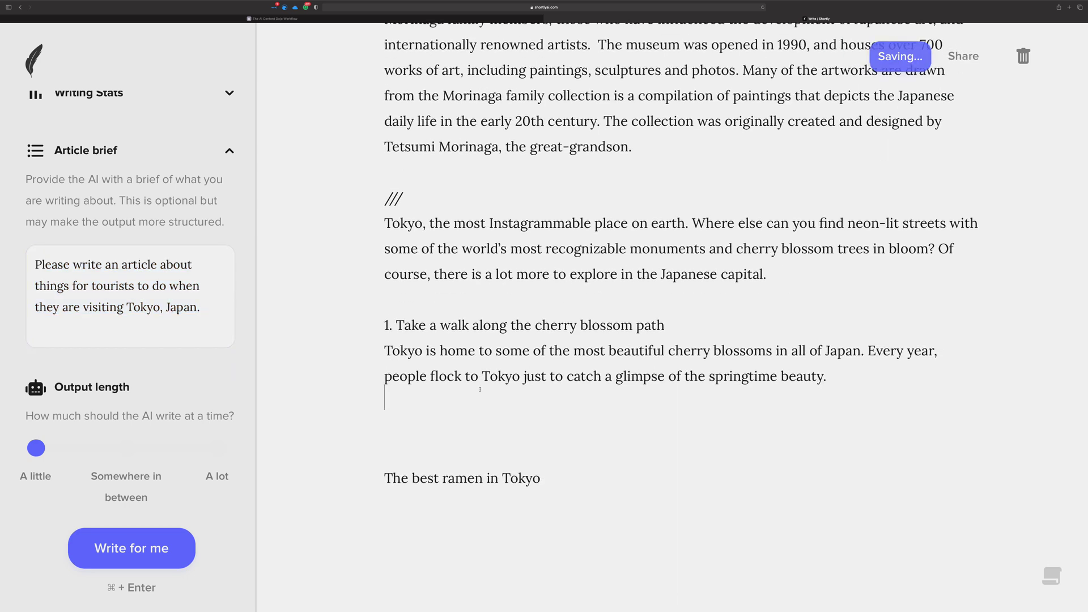
Step: Type /// on the empty line above 'The best ramen in Tokyo' and put the caret after that heading
{"action": "scroll", "coordinate": [377, 428], "scroll_direction": "down", "scroll_amount": 3}
{"action": "type", "text": "///"}
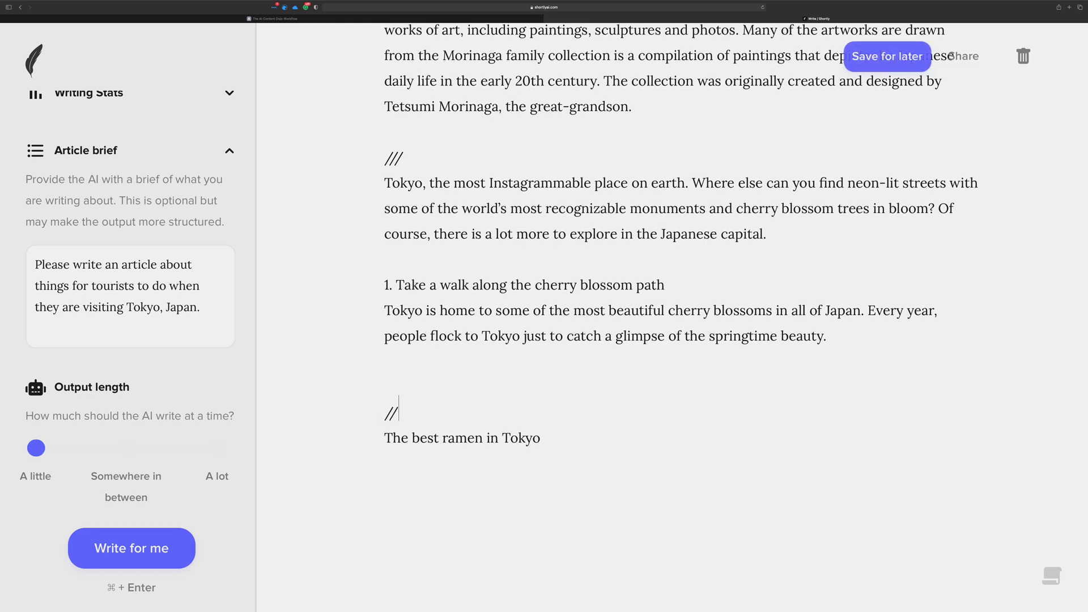
{"action": "left_click", "coordinate": [545, 436]}
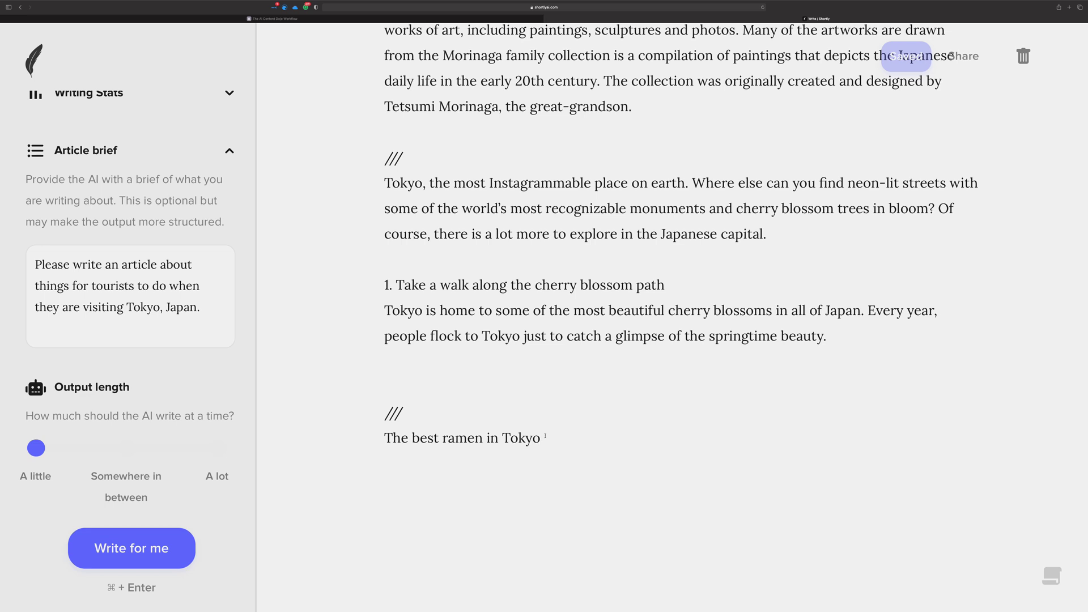
Step: Replace the article brief with 'Please write an article about Tokyo'
{"action": "left_click_drag", "start_coordinate": [543, 437], "coordinate": [387, 438]}
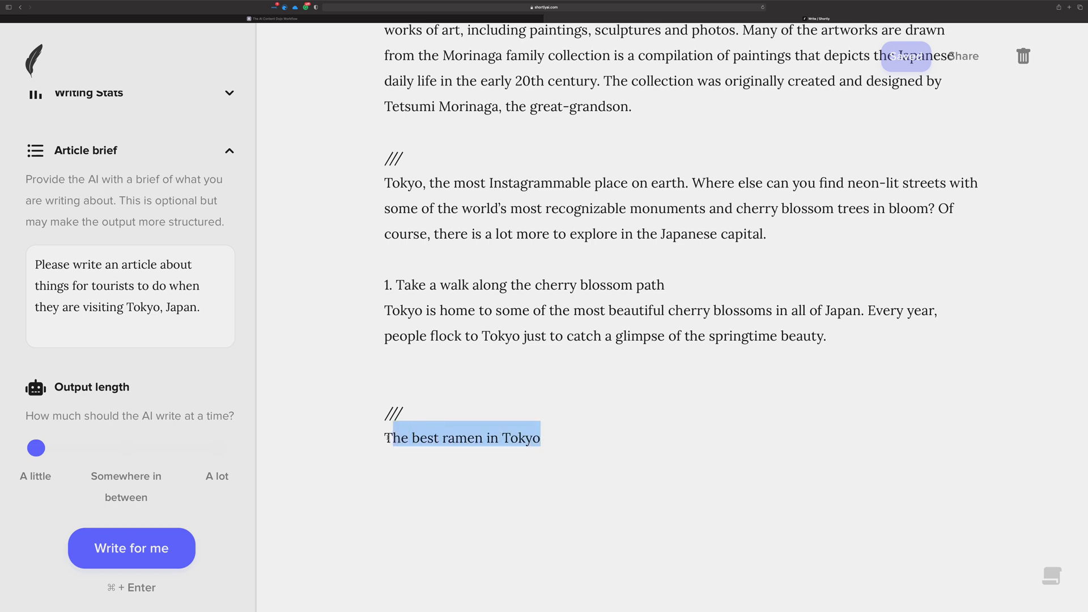
{"action": "left_click", "coordinate": [489, 437]}
{"action": "left_click_drag", "start_coordinate": [544, 438], "coordinate": [383, 438]}
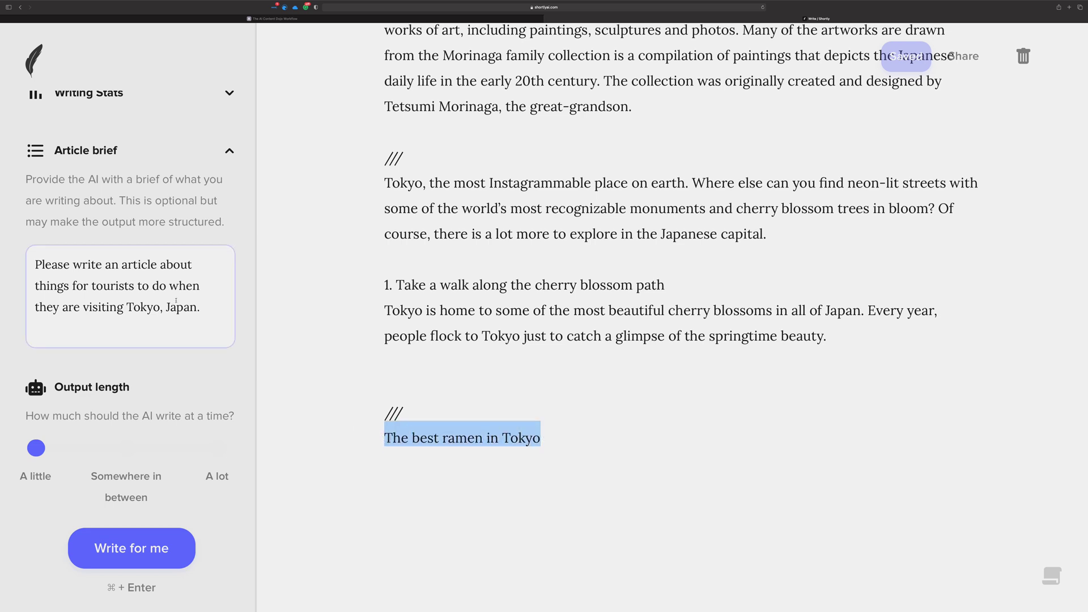
{"action": "left_click_drag", "start_coordinate": [216, 309], "coordinate": [43, 264]}
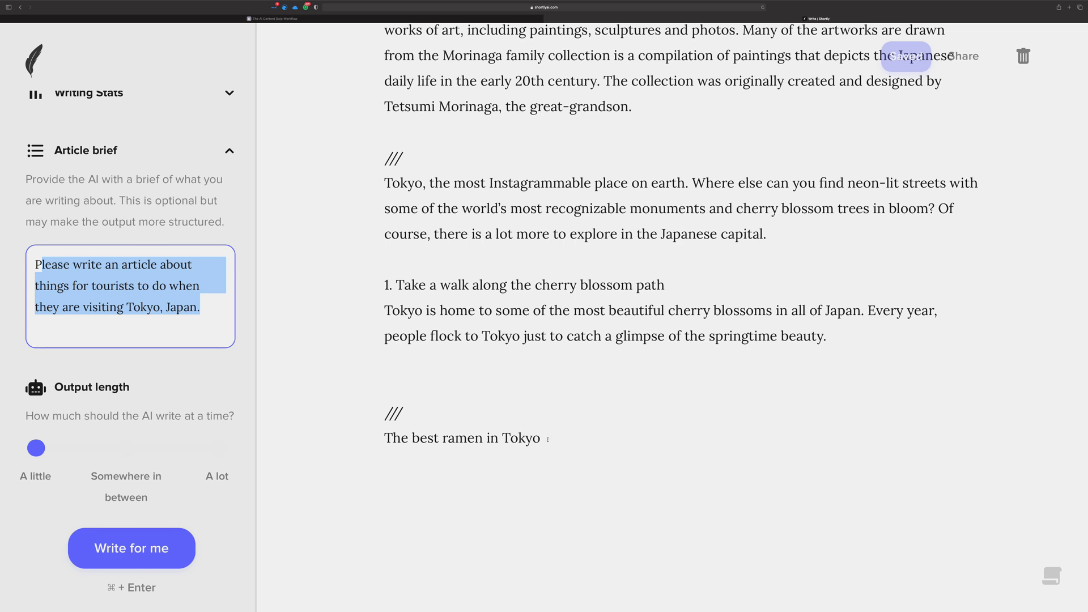
{"action": "left_click", "coordinate": [206, 327]}
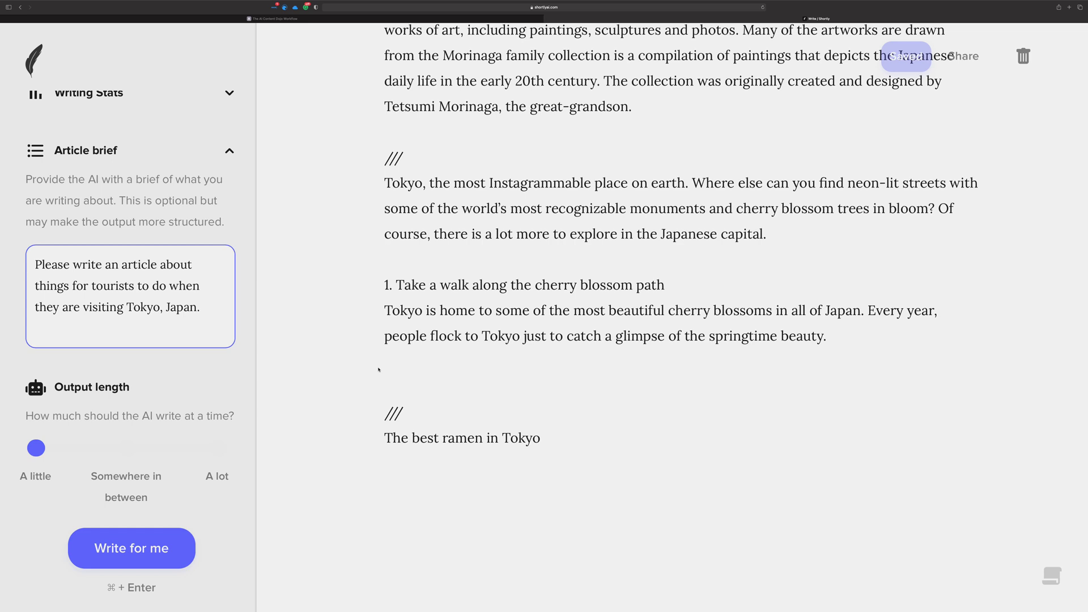
{"action": "left_click", "coordinate": [199, 307]}
{"action": "left_click_drag", "start_coordinate": [200, 307], "coordinate": [9, 256]}
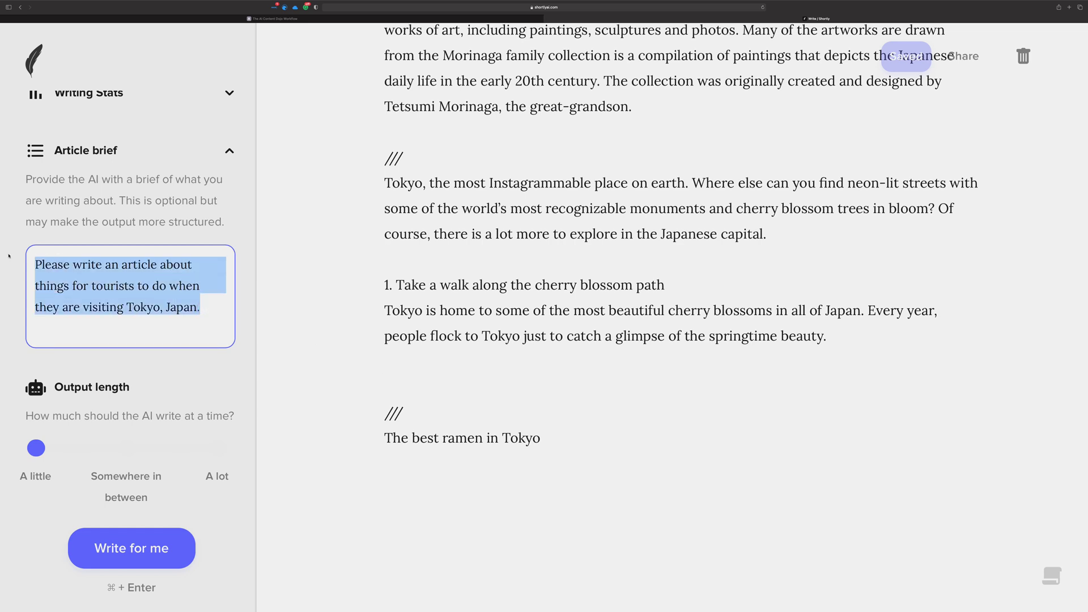
{"action": "type", "text": "Please "}
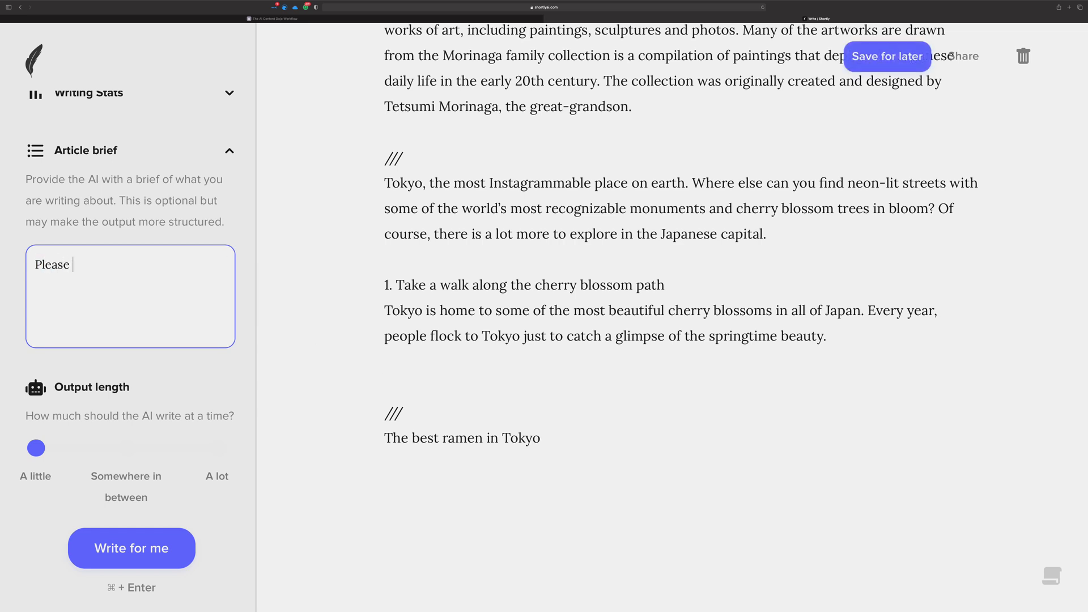
{"action": "type", "text": "write an article about "}
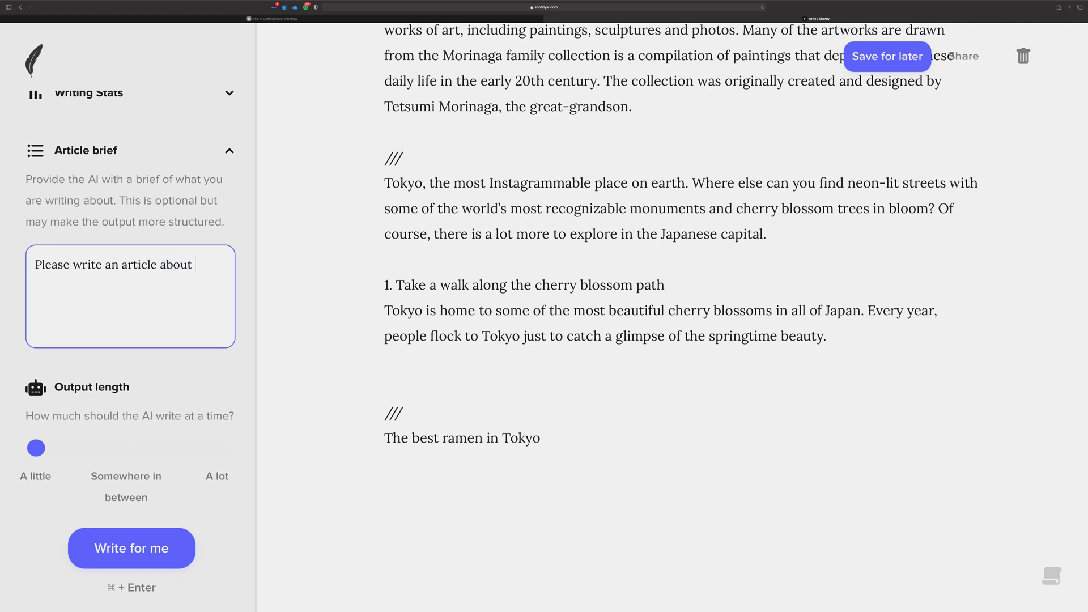
{"action": "type", "text": "Tokyo"}
Step: Delete all the text in the document, leaving it blank
{"action": "left_click", "coordinate": [427, 272]}
{"action": "key", "text": "super+a"}
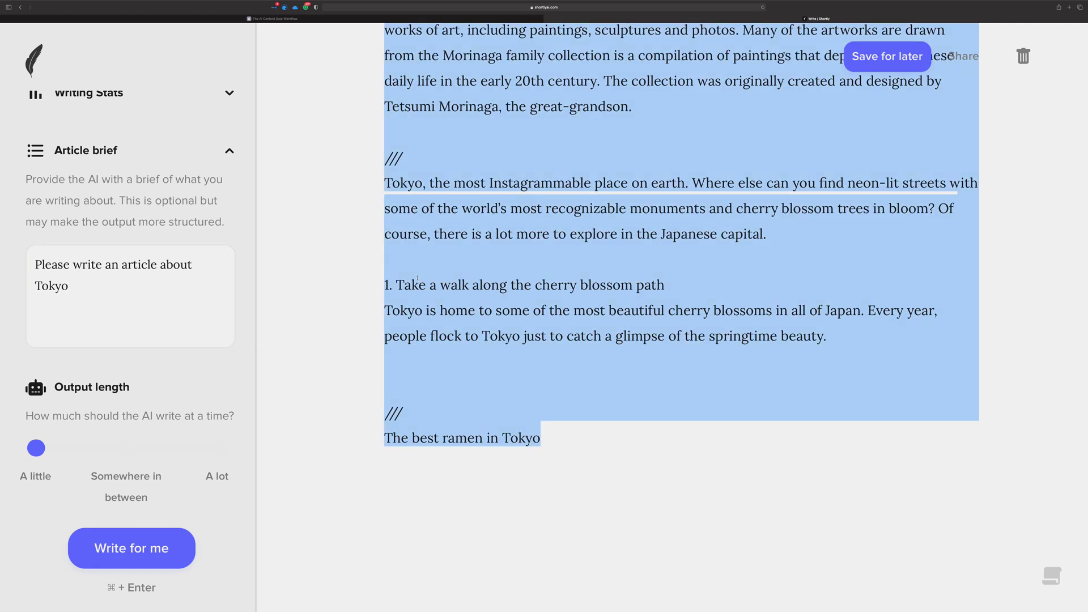
{"action": "key", "text": "BackSpace"}
Step: Delete the whole article title
{"action": "double_click", "coordinate": [492, 145]}
{"action": "key", "text": "super+a"}
{"action": "key", "text": "BackSpace"}
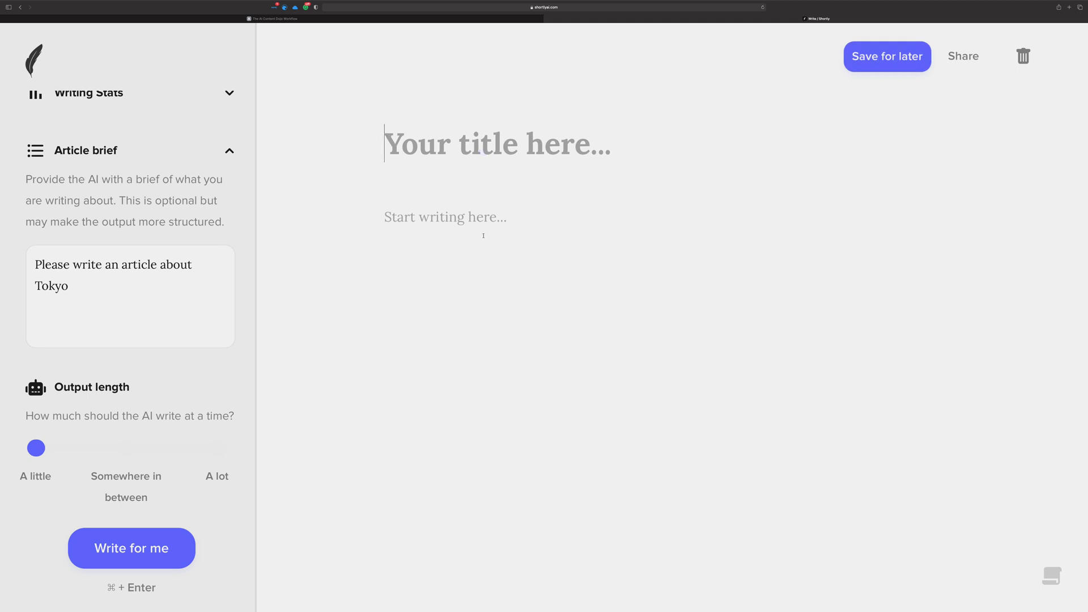
Step: Have the AI write from the Tokyo brief, then delete the six generated category lines
{"action": "left_click", "coordinate": [431, 218]}
{"action": "left_click", "coordinate": [100, 563]}
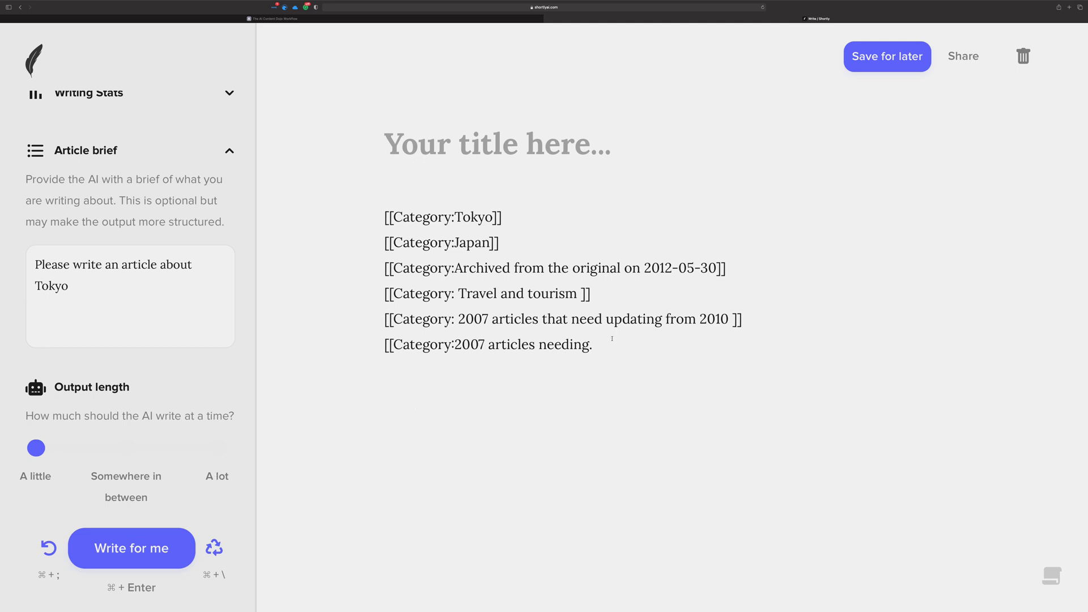
{"action": "left_click_drag", "start_coordinate": [612, 339], "coordinate": [349, 229]}
{"action": "key", "text": "BackSpace"}
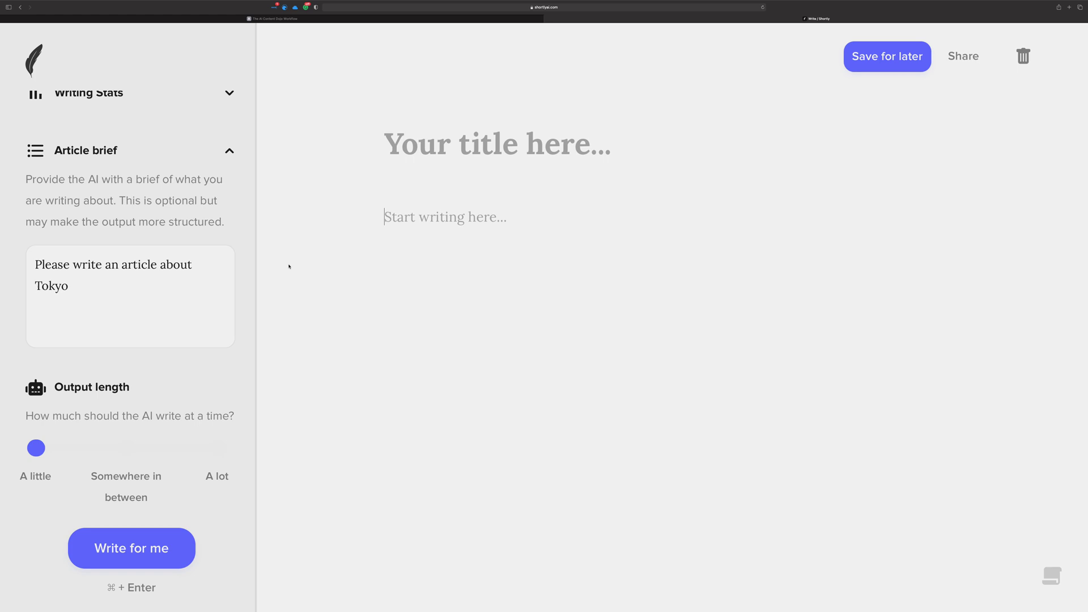
Step: Insert 'in-depth' before 'article' in the article brief
{"action": "left_click", "coordinate": [178, 293]}
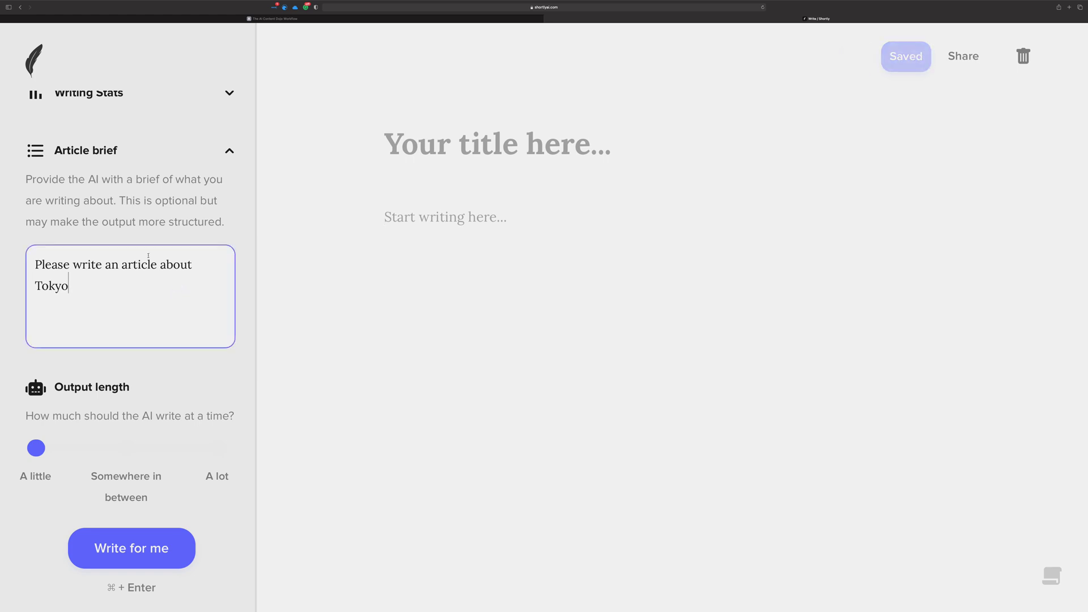
{"action": "left_click", "coordinate": [120, 263]}
{"action": "type", "text": "in-dept"}
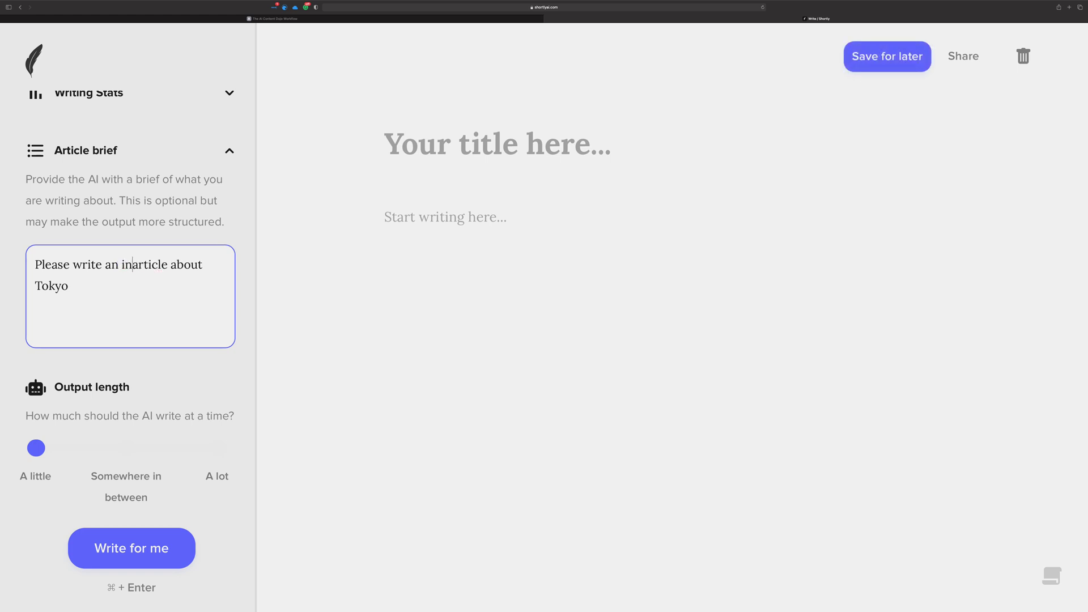
{"action": "type", "text": "j"}
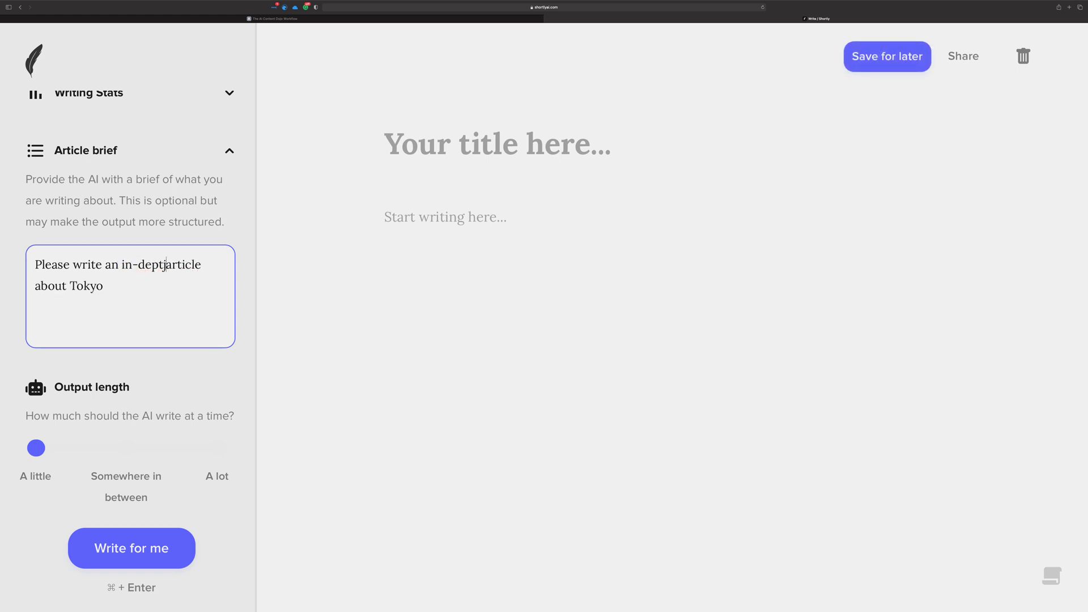
{"action": "key", "text": "BackSpace"}
{"action": "type", "text": "h"}
Step: Append ', Japan.' to the brief, generate an opening paragraph, and select the leftover Attribution line
{"action": "left_click", "coordinate": [104, 285]}
{"action": "type", "text": ", Japan."}
{"action": "left_click", "coordinate": [161, 565]}
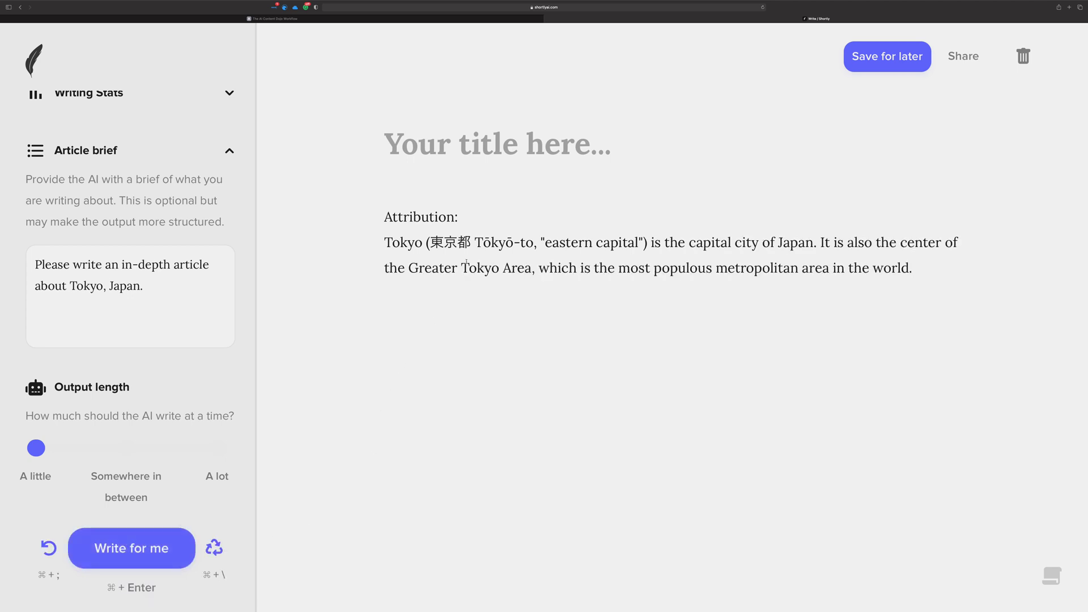
{"action": "left_click_drag", "start_coordinate": [468, 221], "coordinate": [338, 225]}
Step: Delete the Attribution line, let the AI continue the Tokyo article, then clear all document text
{"action": "key", "text": "BackSpace"}
{"action": "key", "text": "BackSpace"}
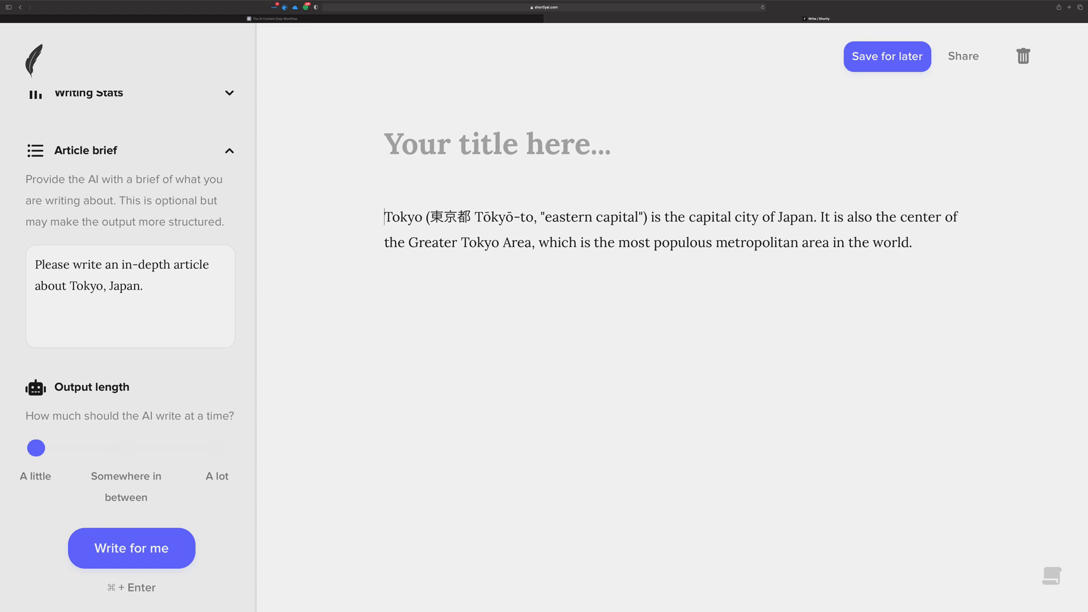
{"action": "left_click", "coordinate": [933, 242]}
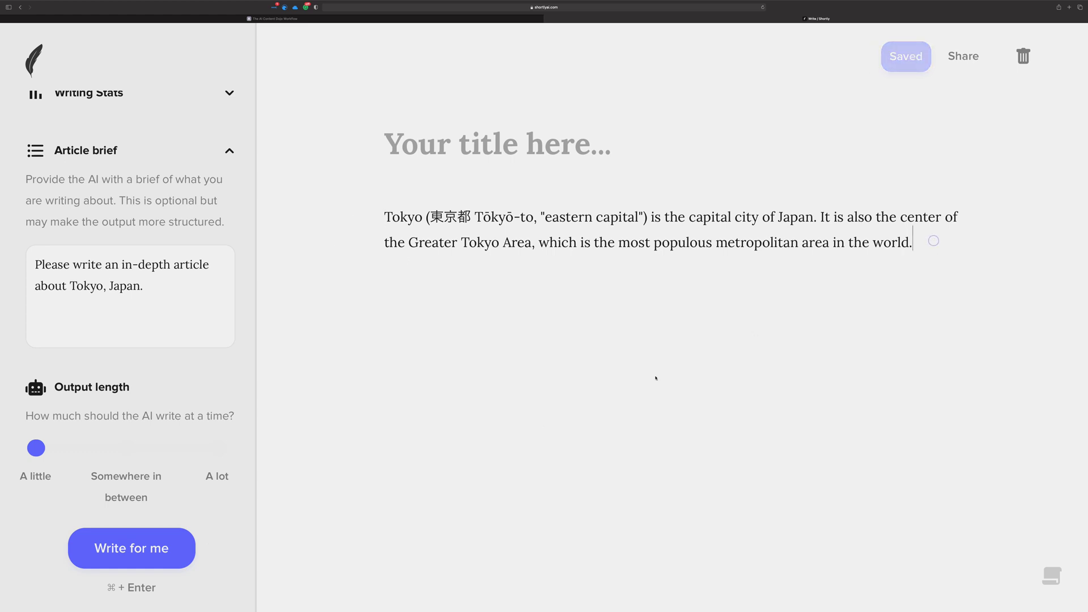
{"action": "left_click", "coordinate": [172, 551]}
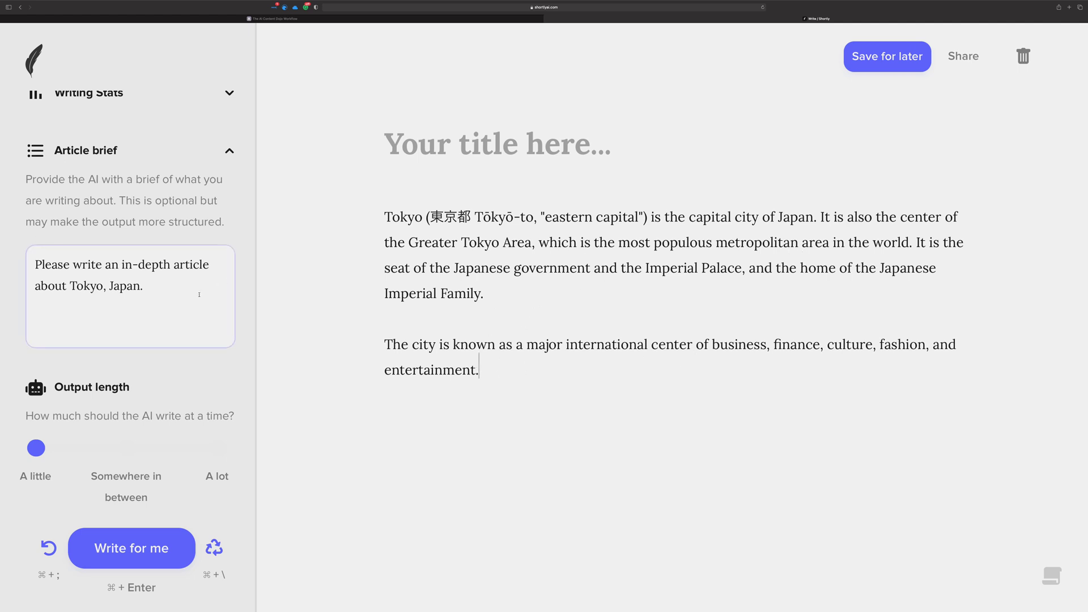
{"action": "left_click_drag", "start_coordinate": [483, 371], "coordinate": [376, 213]}
{"action": "key", "text": "BackSpace"}
{"action": "left_click", "coordinate": [157, 282]}
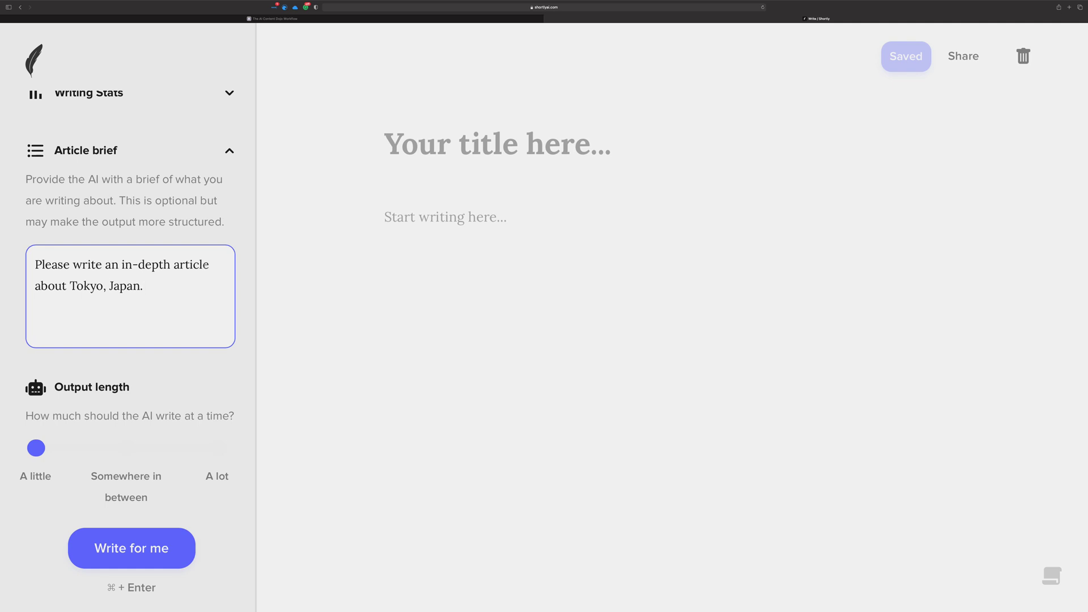
Step: Insert 'the nightlife scene in' before Tokyo in the brief and generate a new paragraph
{"action": "left_click", "coordinate": [71, 284]}
{"action": "type", "text": "the nightli"}
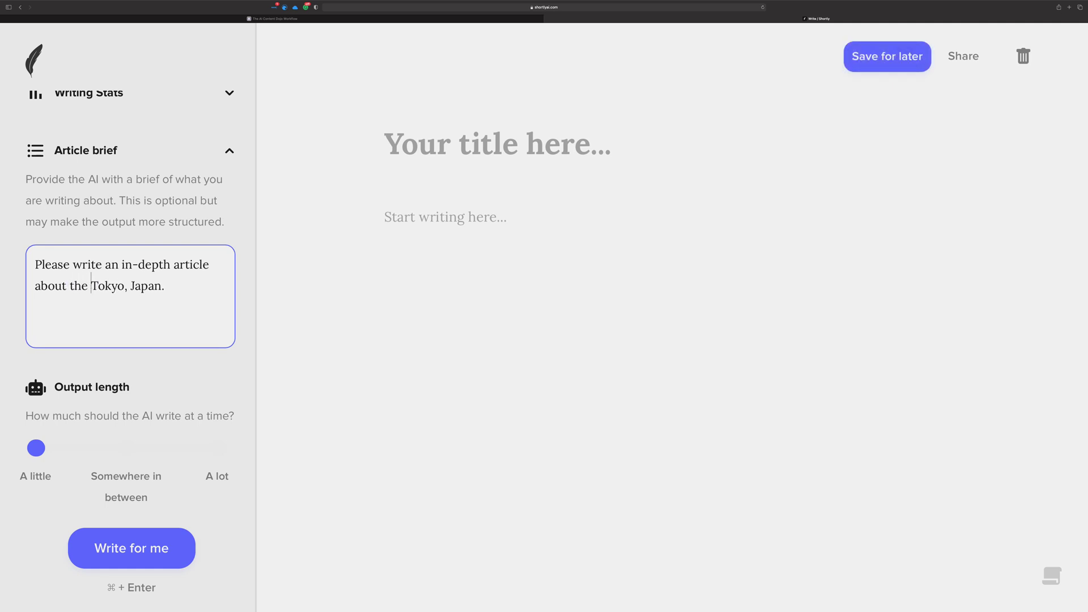
{"action": "type", "text": "fe scene"}
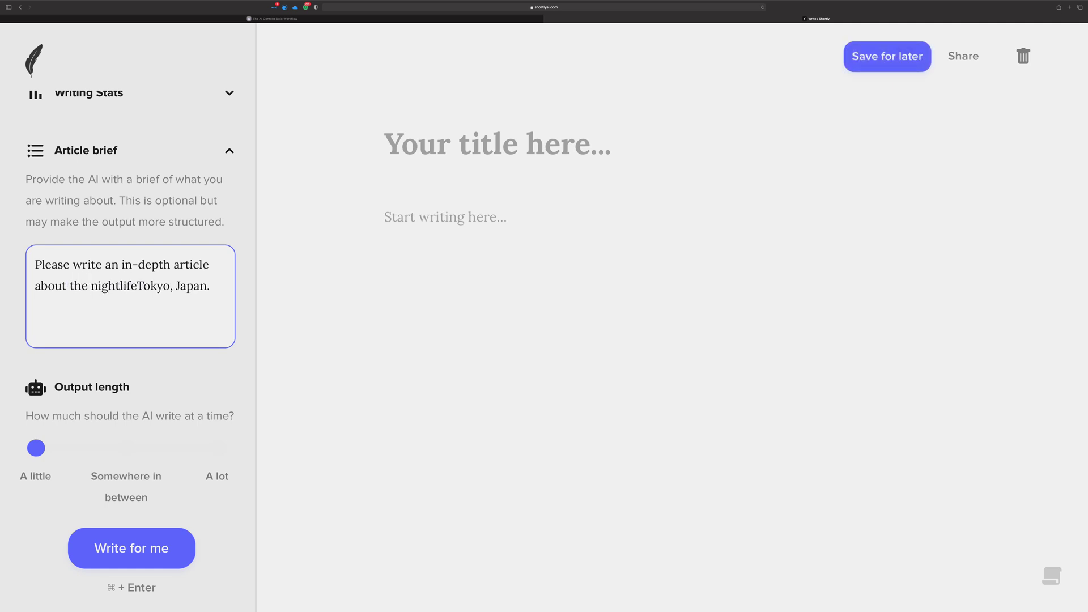
{"action": "type", "text": " in"}
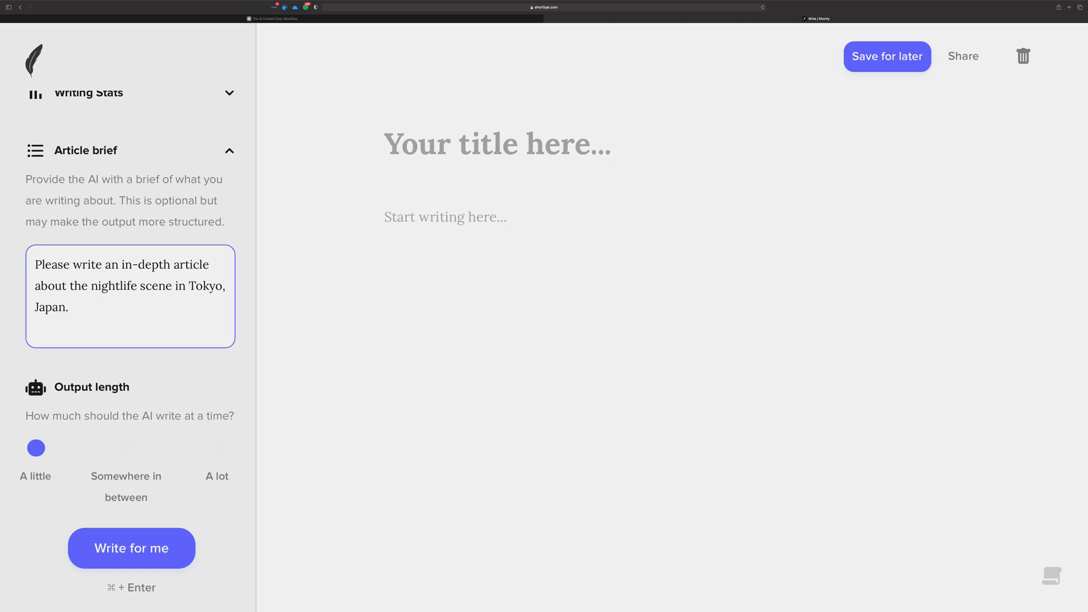
{"action": "left_click", "coordinate": [102, 544]}
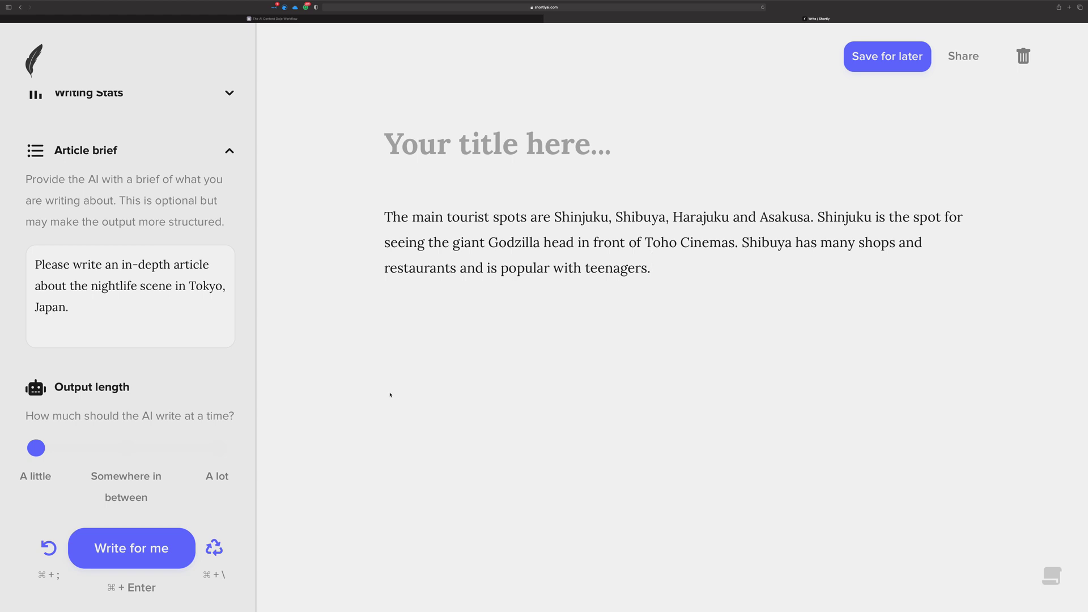
Step: Delete the tourist-spots paragraph and change 'an in-depth' in the brief to 'a fun, informative'
{"action": "left_click_drag", "start_coordinate": [651, 265], "coordinate": [360, 201]}
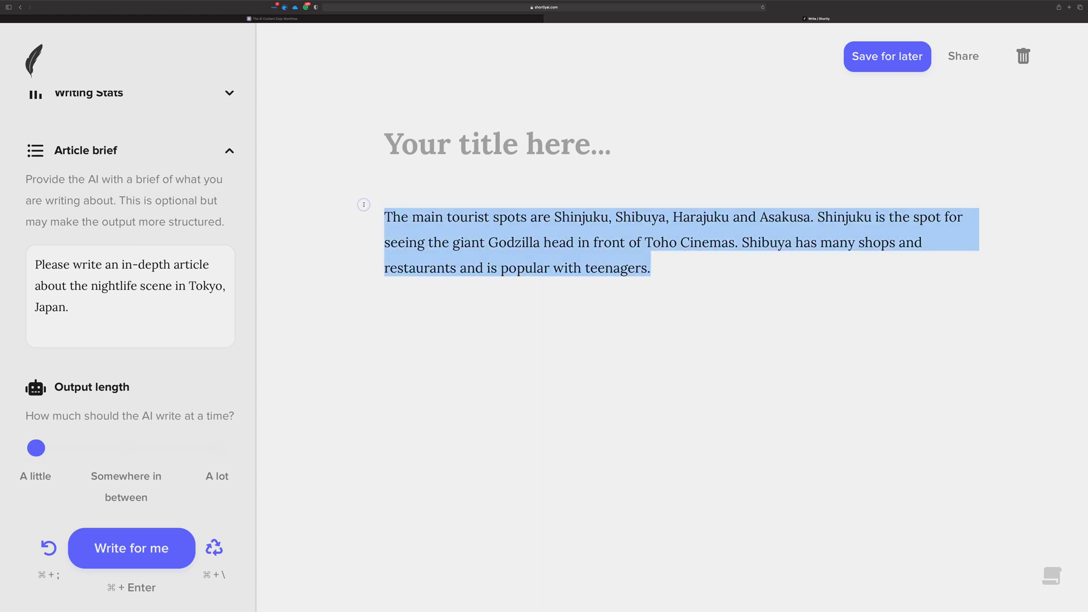
{"action": "key", "text": "BackSpace"}
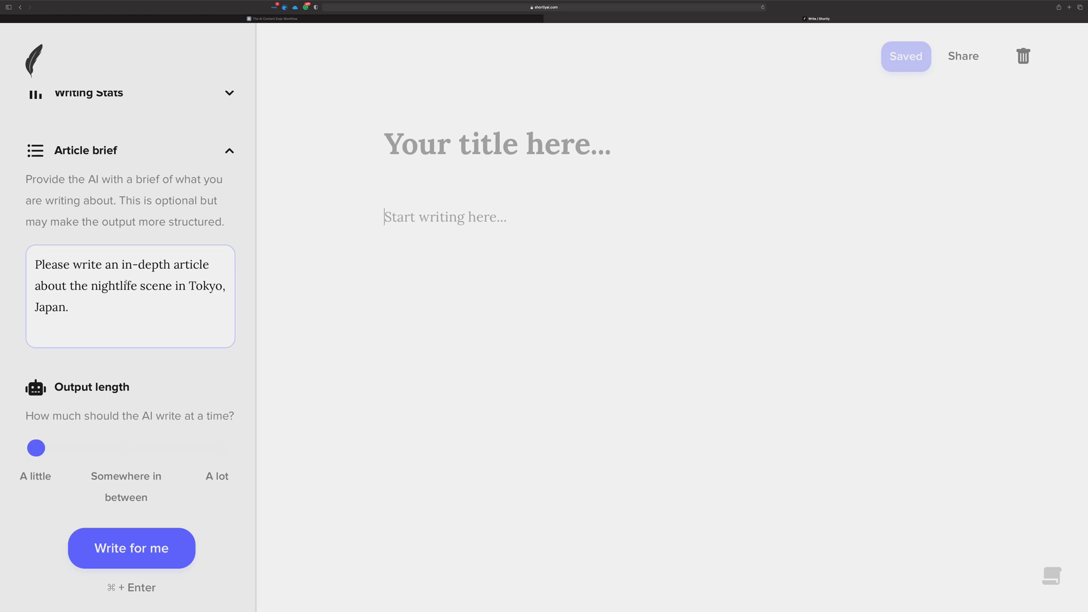
{"action": "left_click_drag", "start_coordinate": [109, 264], "coordinate": [118, 264]}
{"action": "key", "text": "BackSpace"}
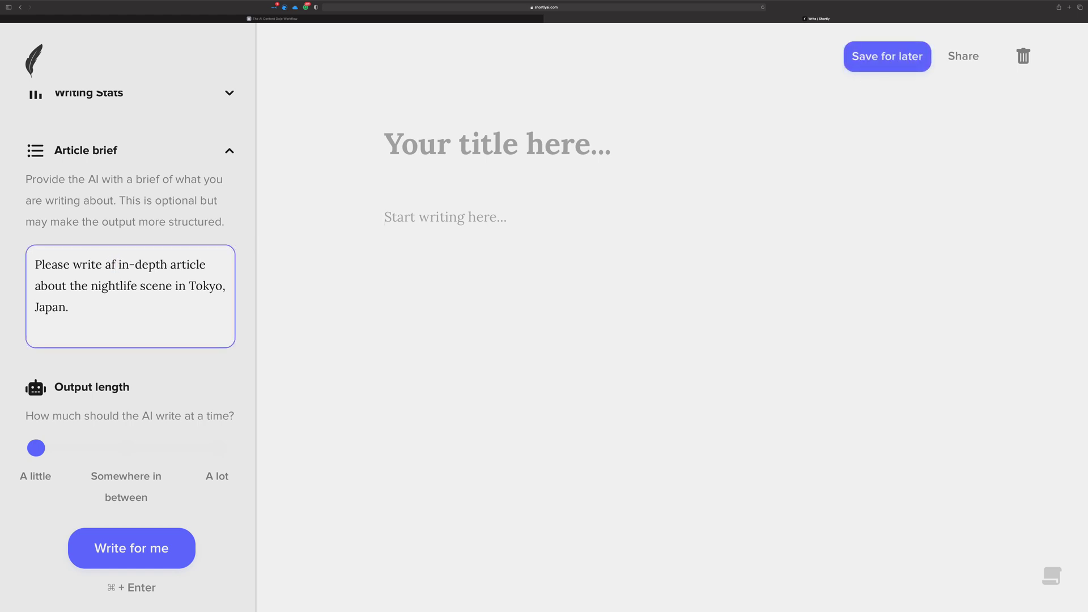
{"action": "type", "text": "fun"}
{"action": "type", "text": ", infor"}
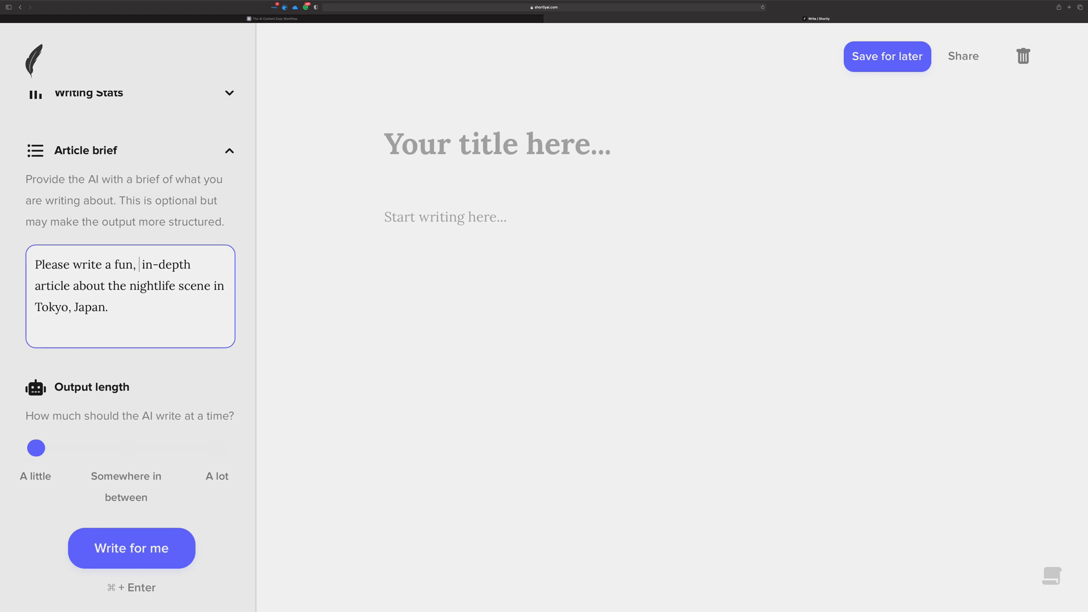
{"action": "type", "text": "mative"}
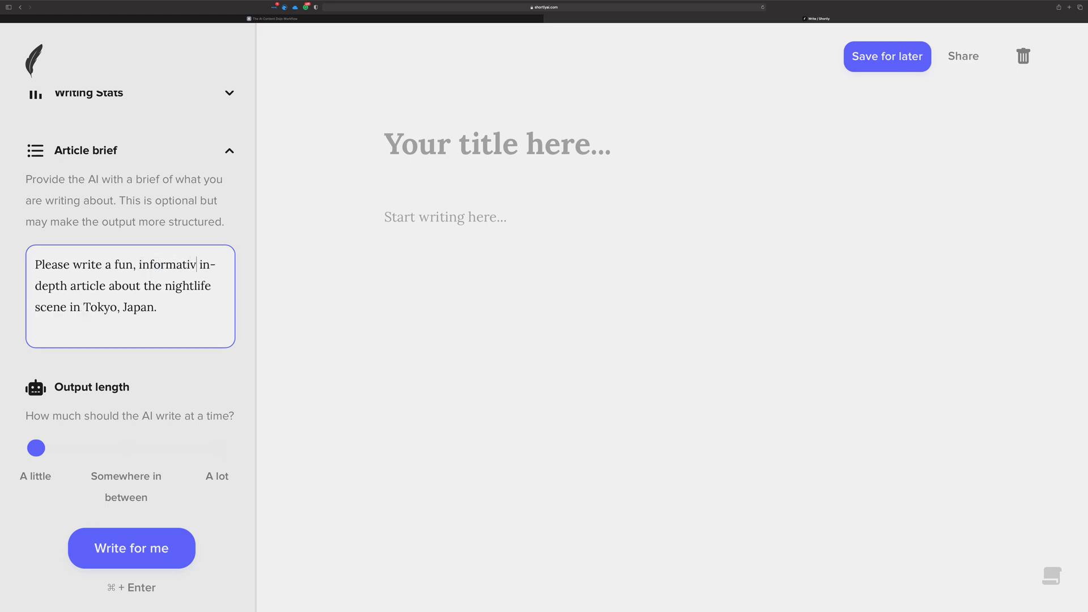
{"action": "key", "text": "Delete"}
{"action": "key", "text": "Delete"}
{"action": "key", "text": "Delete"}
{"action": "key", "text": "Delete"}
{"action": "key", "text": "Delete"}
{"action": "key", "text": "Delete"}
{"action": "key", "text": "Delete"}
{"action": "key", "text": "Delete"}
{"action": "key", "text": "Delete"}
{"action": "key", "text": "Delete"}
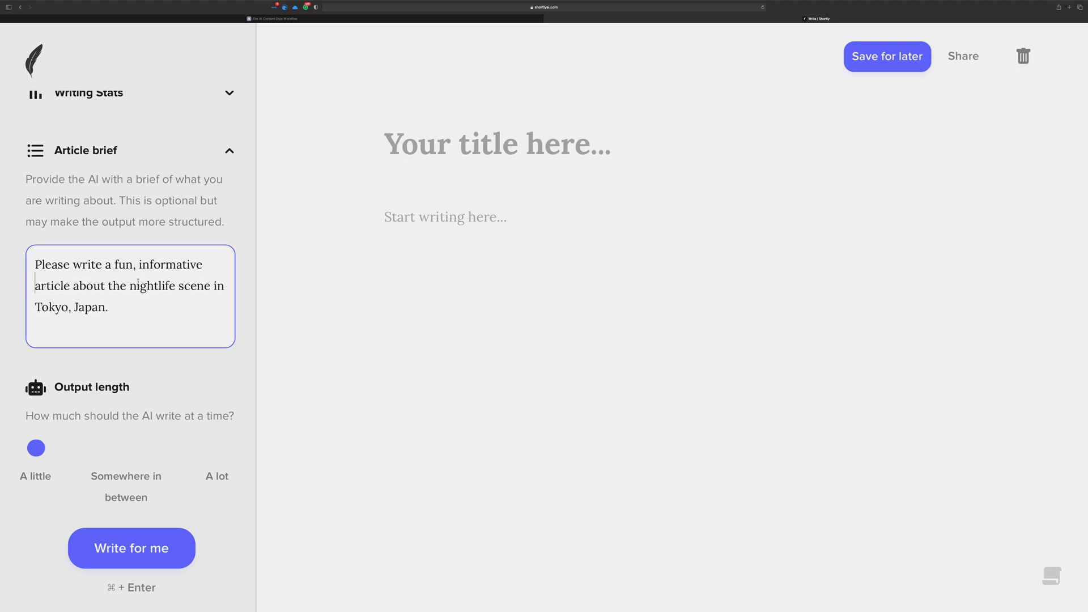
Step: Add 'the Roppongi area of downtown' after 'scene in' in the brief
{"action": "left_click", "coordinate": [225, 286]}
{"action": "type", "text": "the r"}
{"action": "key", "text": "BackSpace"}
{"action": "type", "text": "Roppom"}
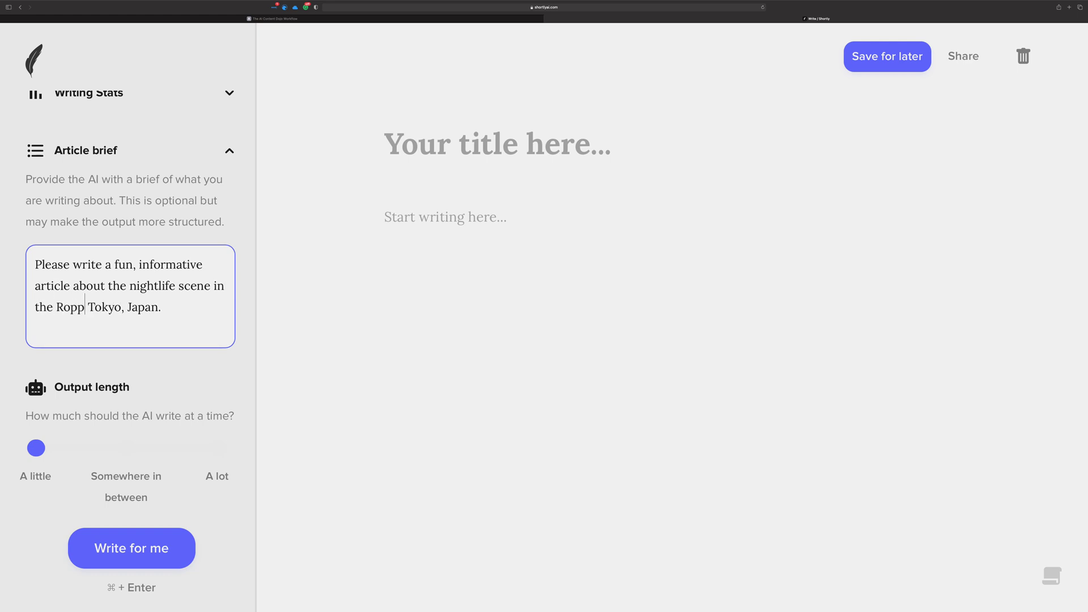
{"action": "key", "text": "BackSpace"}
{"action": "type", "text": "ngi area "}
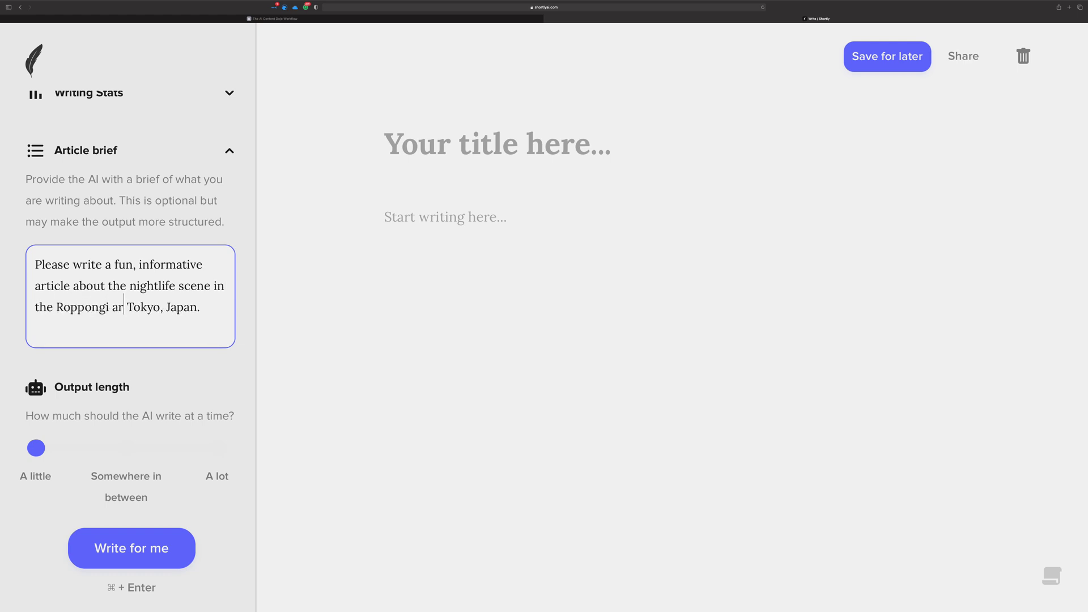
{"action": "type", "text": "of downtow"}
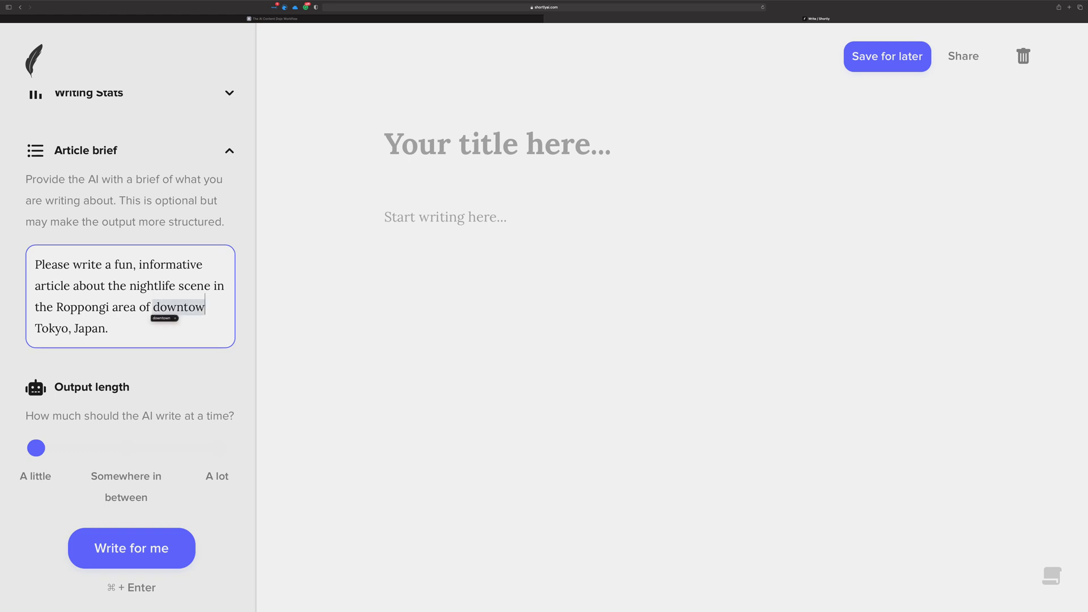
{"action": "type", "text": "n"}
Step: Replace the full stop after Japan with 'for a single, young professional.'
{"action": "left_click", "coordinate": [108, 327]}
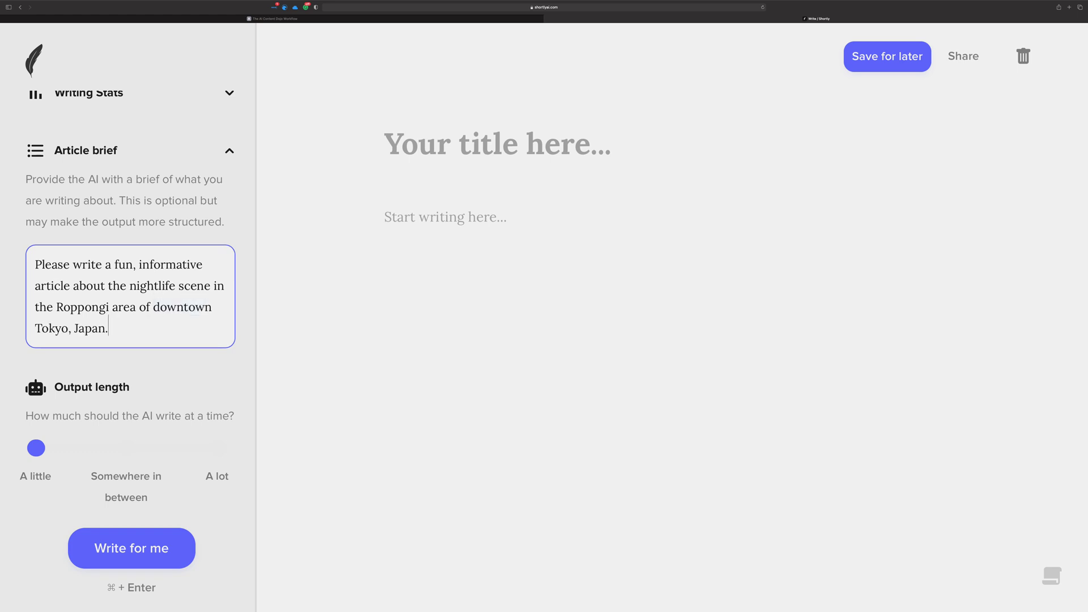
{"action": "key", "text": "BackSpace"}
{"action": "key", "text": "BackSpace"}
{"action": "type", "text": "for a single, hyoun"}
{"action": "key", "text": "BackSpace"}
{"action": "key", "text": "BackSpace"}
{"action": "key", "text": "BackSpace"}
{"action": "key", "text": "BackSpace"}
{"action": "key", "text": "BackSpace"}
{"action": "type", "text": "young professional."}
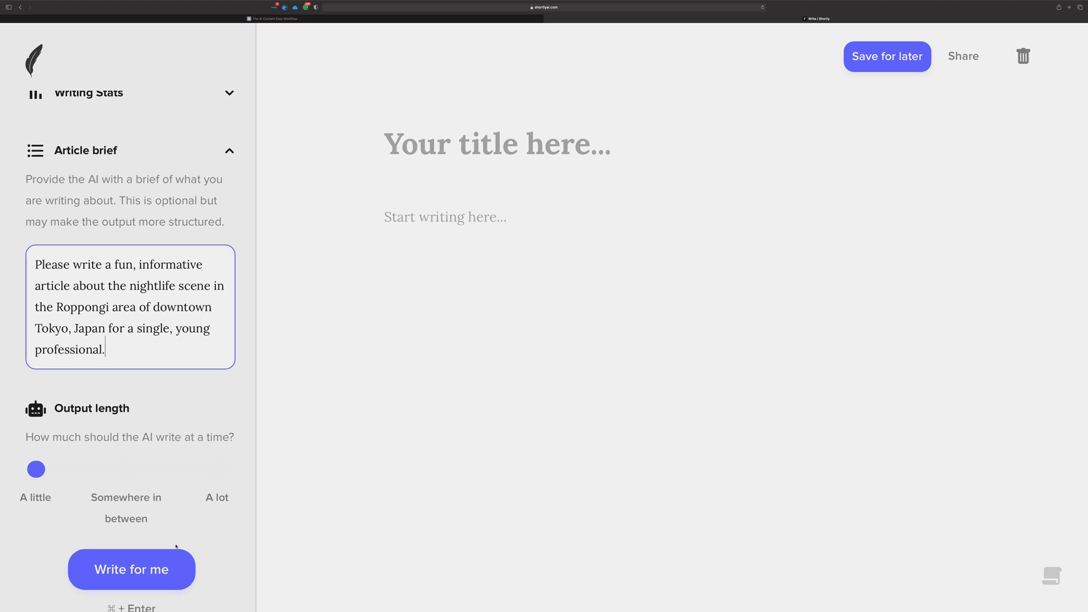
Step: Generate an opening Roppongi paragraph ending 'I just love its energy.' with Cmd+Enter
{"action": "key", "text": "super+Return"}
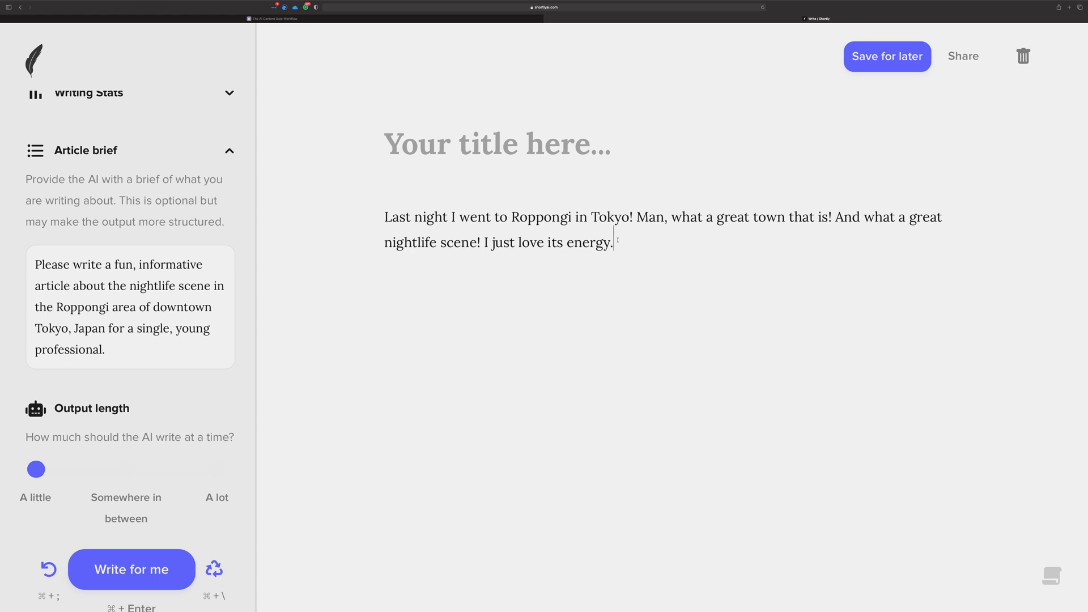
Step: Expand the paragraph's first sentence and shorten the remaining sentences into one line
{"action": "left_click_drag", "start_coordinate": [615, 242], "coordinate": [383, 216]}
{"action": "left_click", "coordinate": [573, 216]}
{"action": "left_click_drag", "start_coordinate": [632, 216], "coordinate": [360, 215]}
{"action": "key", "text": "super+Return"}
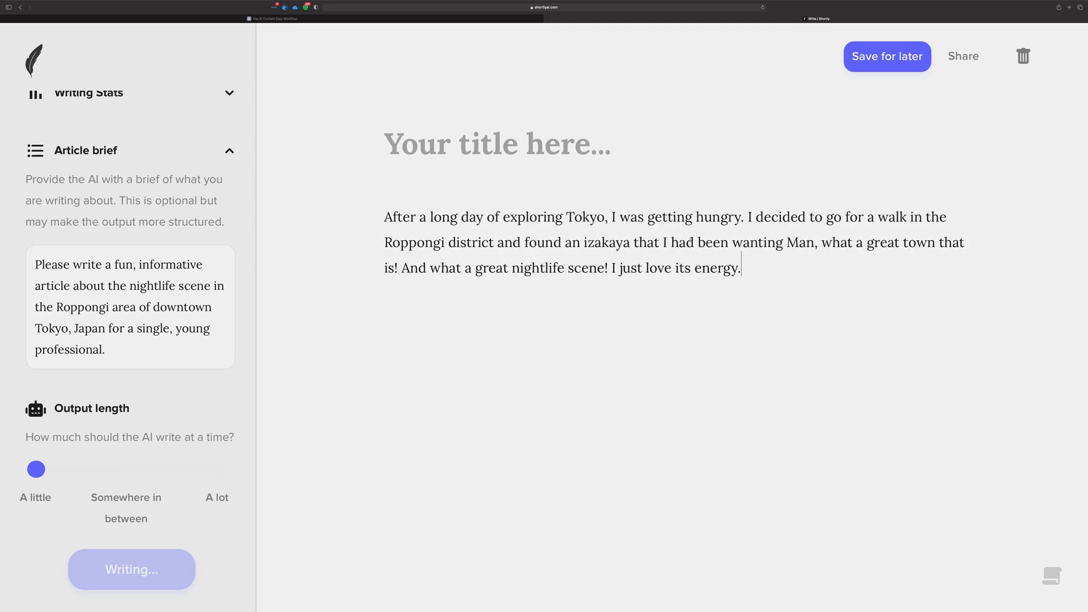
{"action": "left_click_drag", "start_coordinate": [829, 243], "coordinate": [845, 270]}
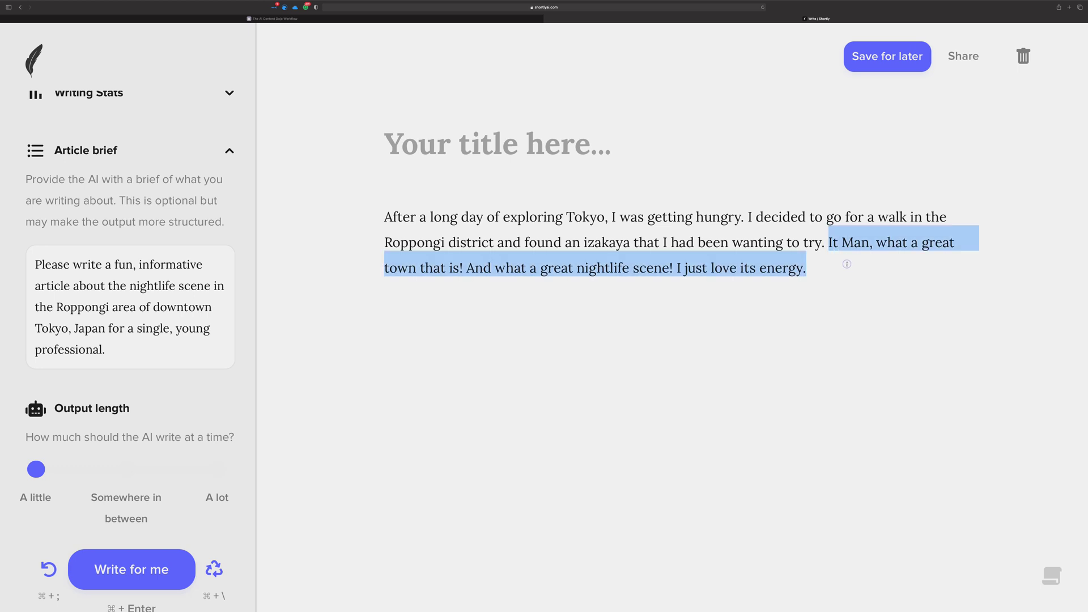
{"action": "key", "text": "super+shift+s"}
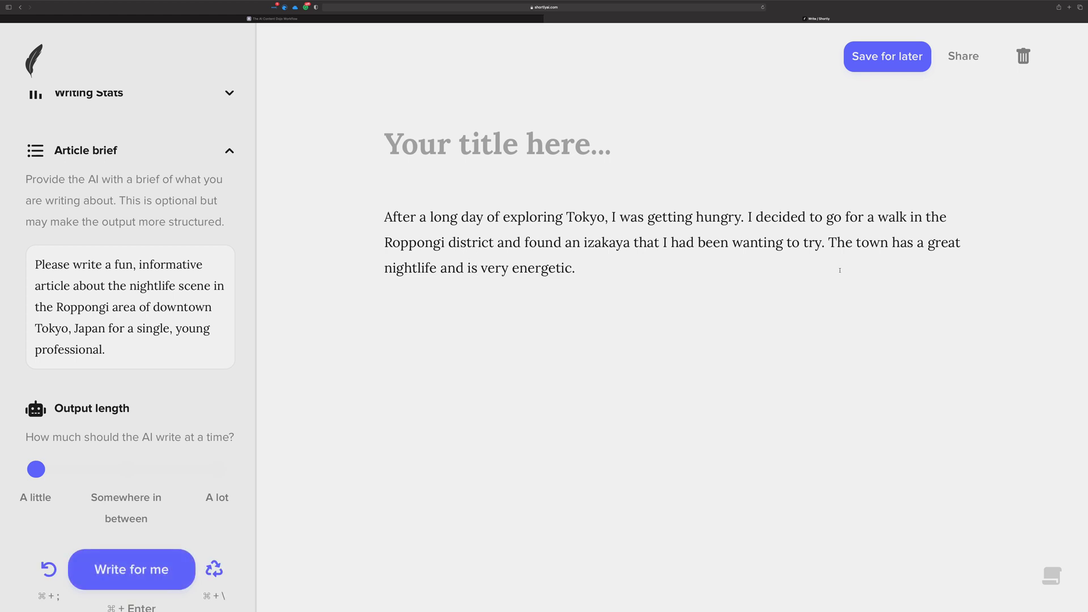
Step: Add a /// line followed by a line of random test letters below the paragraph
{"action": "key", "text": "Return"}
{"action": "type", "text": "///"}
{"action": "key", "text": "Return"}
{"action": "type", "text": "ajksdhalkjsdlksjdkajsdfalk"}
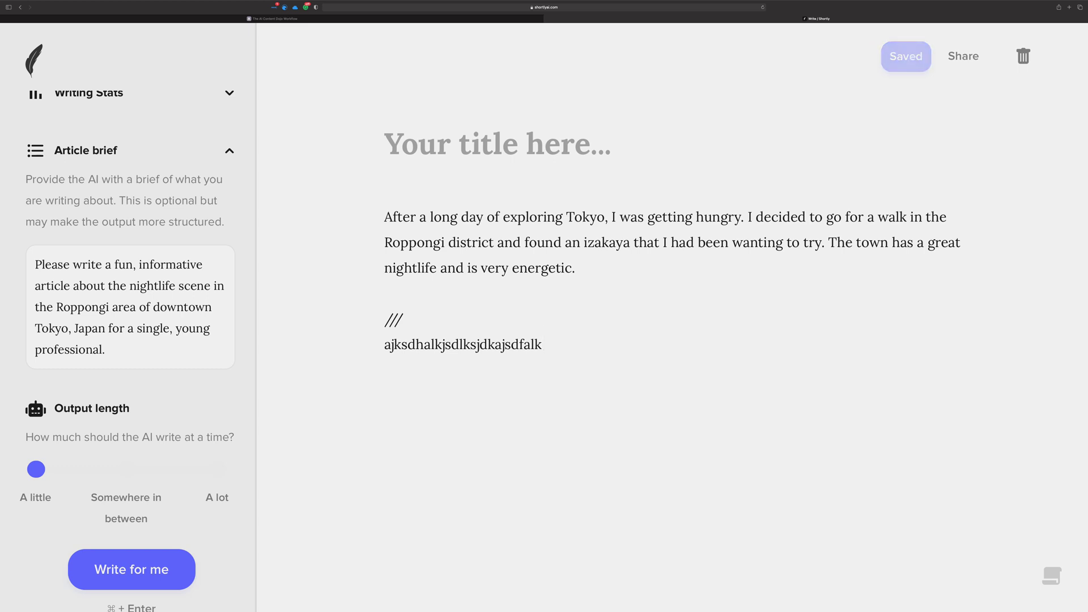
Step: Delete the /// line and the random test letters
{"action": "left_click_drag", "start_coordinate": [546, 340], "coordinate": [376, 225]}
{"action": "left_click", "coordinate": [475, 266]}
{"action": "left_click_drag", "start_coordinate": [553, 340], "coordinate": [390, 318]}
{"action": "key", "text": "BackSpace"}
{"action": "key", "text": "BackSpace"}
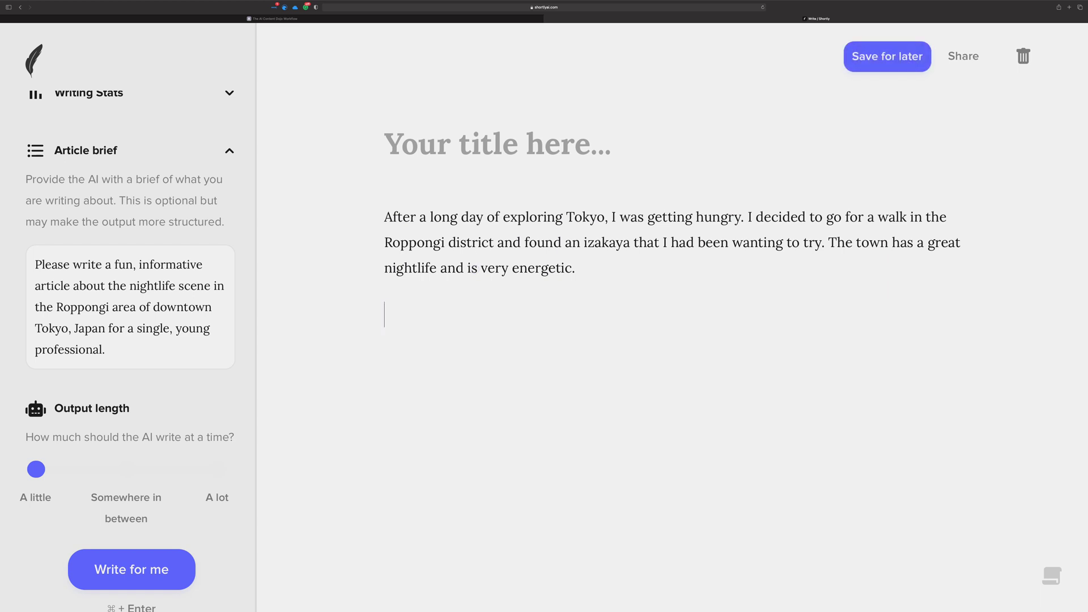
Step: Generate a continuation, undo it, and regenerate a second paragraph about a small izakaya
{"action": "key", "text": "super+Return"}
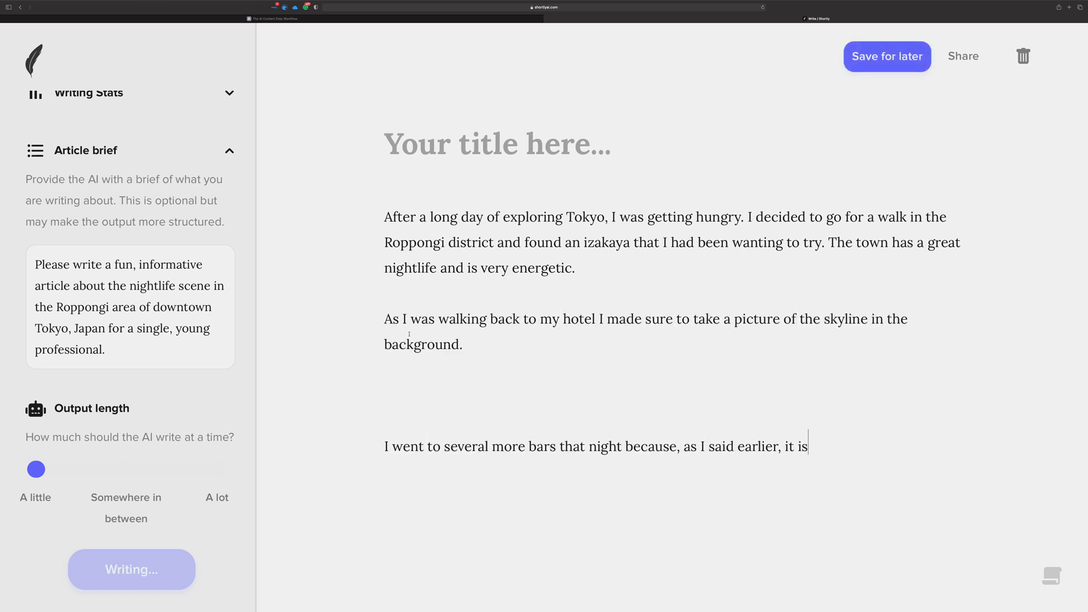
{"action": "key", "text": "super+semicolon"}
{"action": "key", "text": "super+Return"}
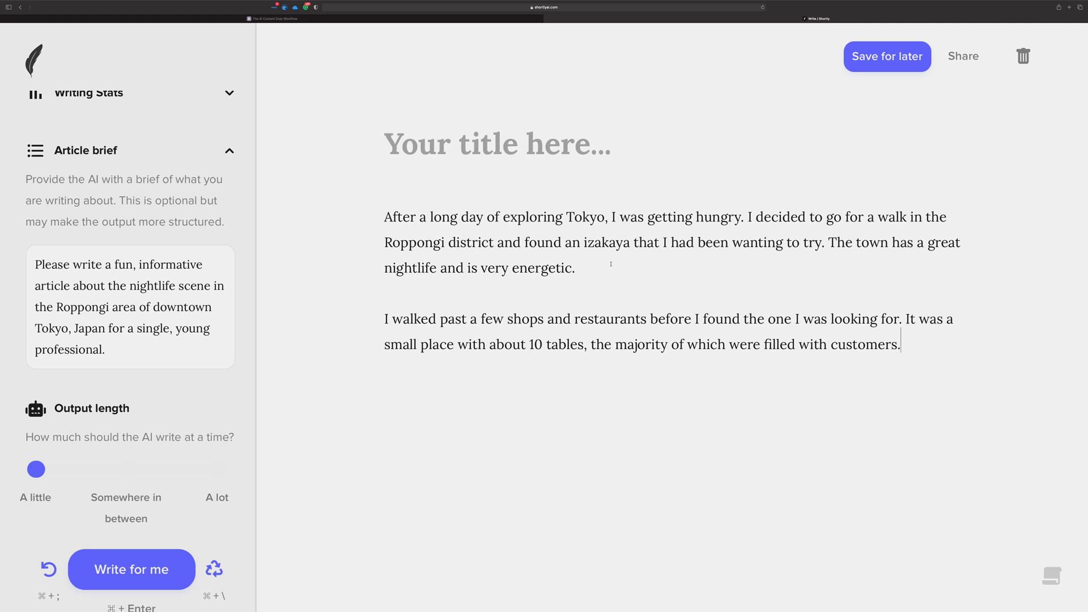
Step: Type /// on the blank line between the Roppongi opening and the izakaya paragraph
{"action": "left_click", "coordinate": [576, 294]}
{"action": "type", "text": "///"}
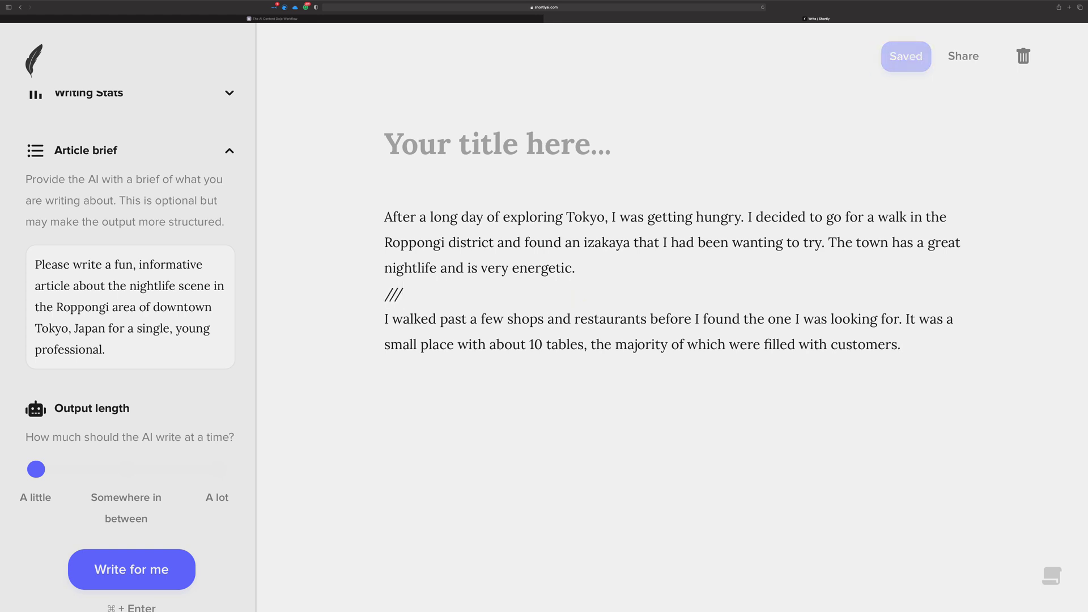